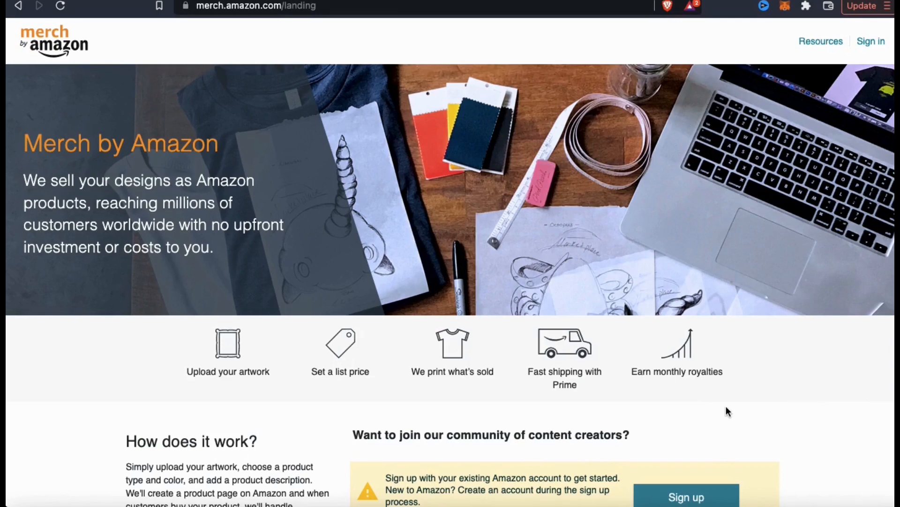
Open the Merch by Amazon resources and look over the program overview page
click(818, 47)
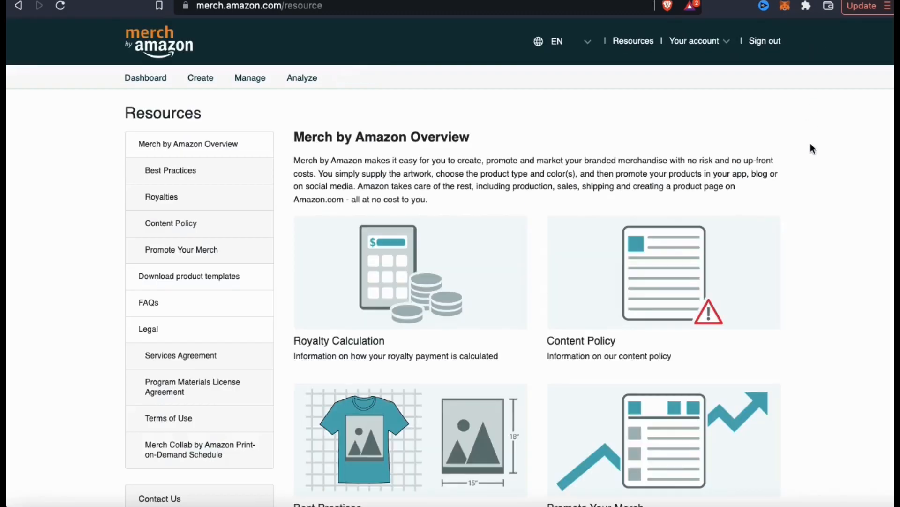
scroll(810, 145, down, 3)
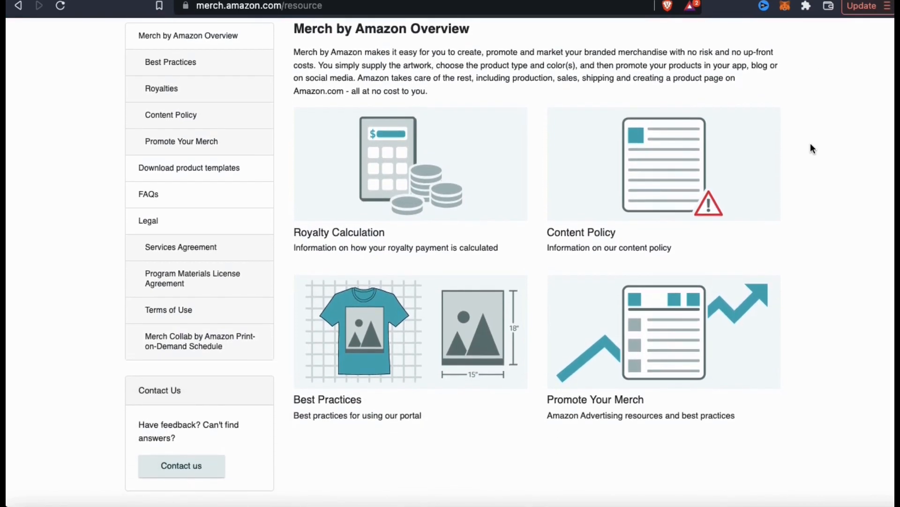
scroll(813, 148, up, 3)
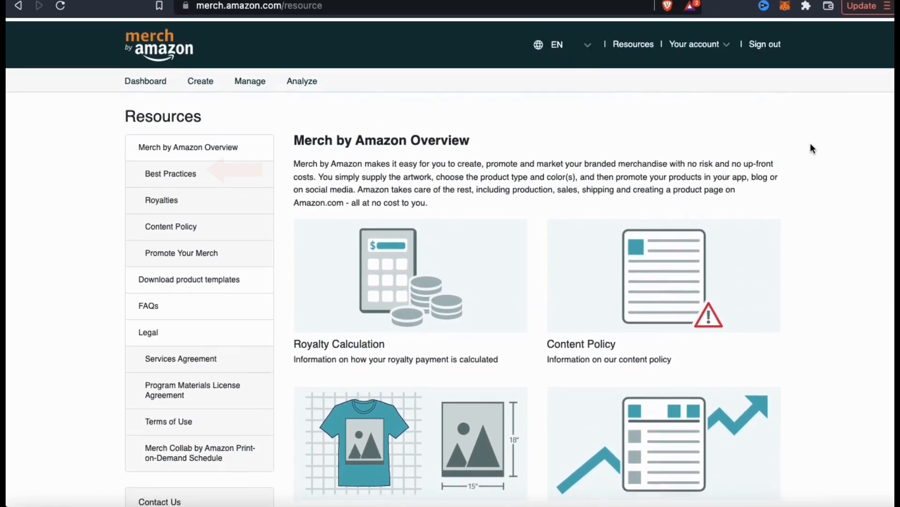
Open the Best Practices resource and read the artwork specifications, sizing and placement, and transparency guidance
click(158, 175)
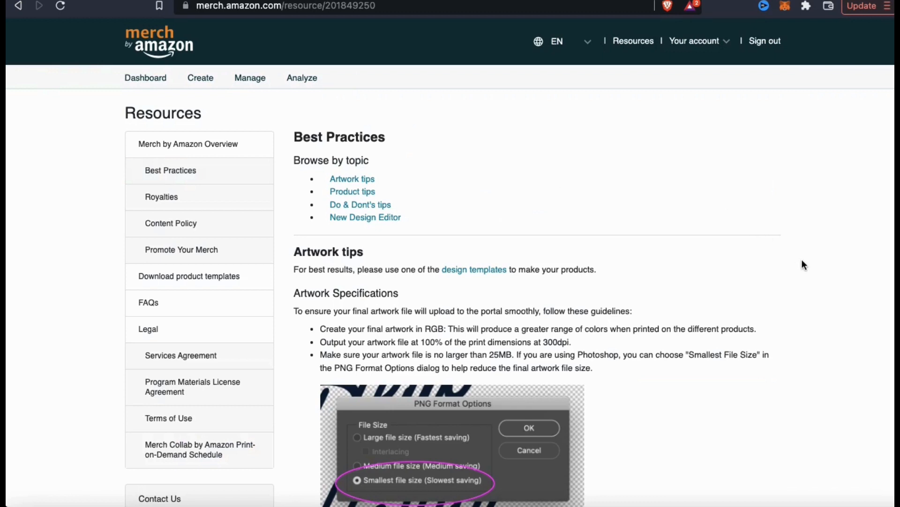
scroll(803, 261, down, 5)
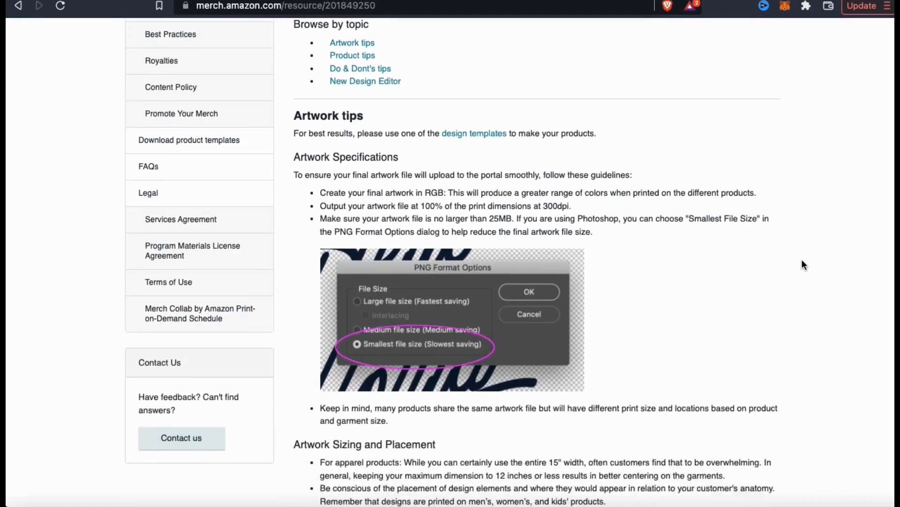
scroll(802, 265, down, 1)
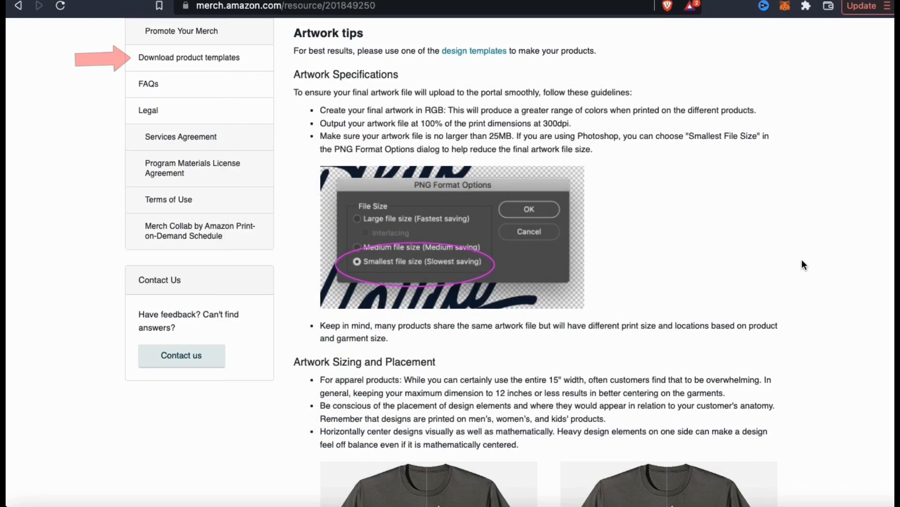
scroll(802, 260, down, 3)
scroll(802, 261, down, 5)
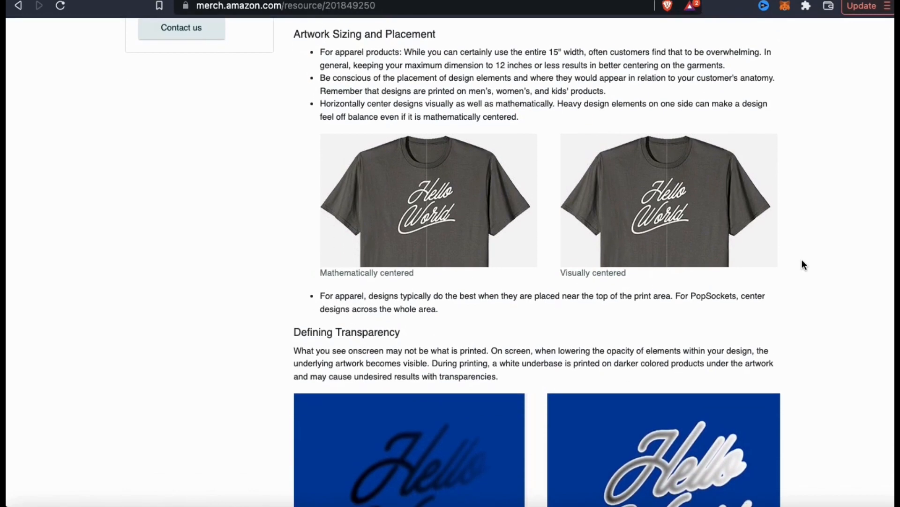
scroll(802, 264, down, 5)
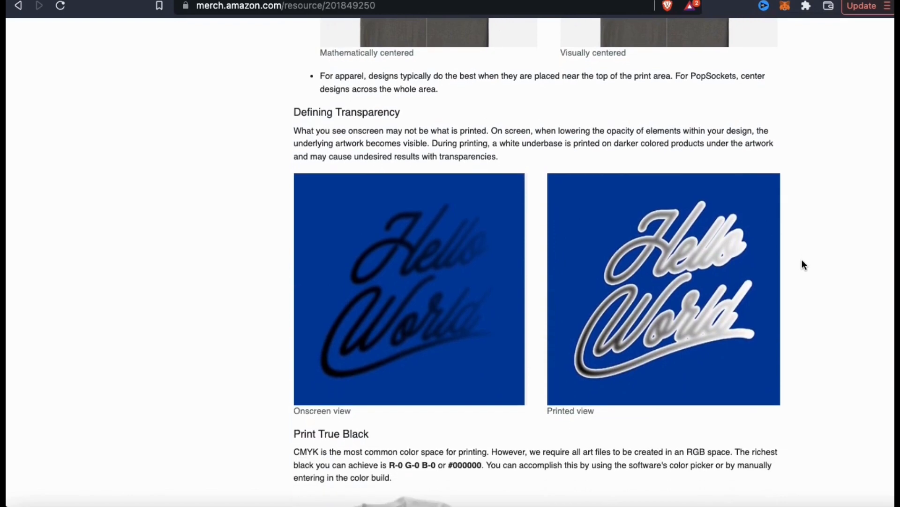
scroll(802, 261, down, 2)
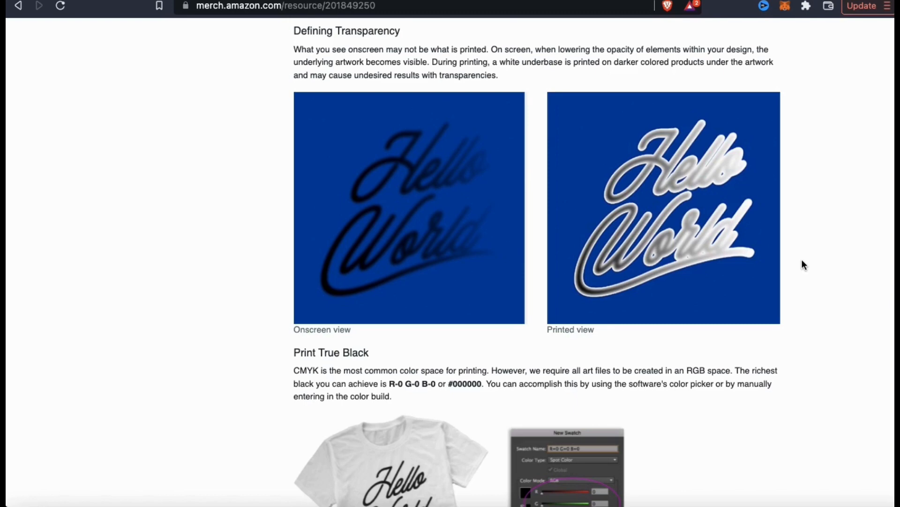
Read the Best Practices sections on printing true black, artwork resolution, and choosing colors
scroll(802, 260, down, 6)
scroll(802, 259, down, 1)
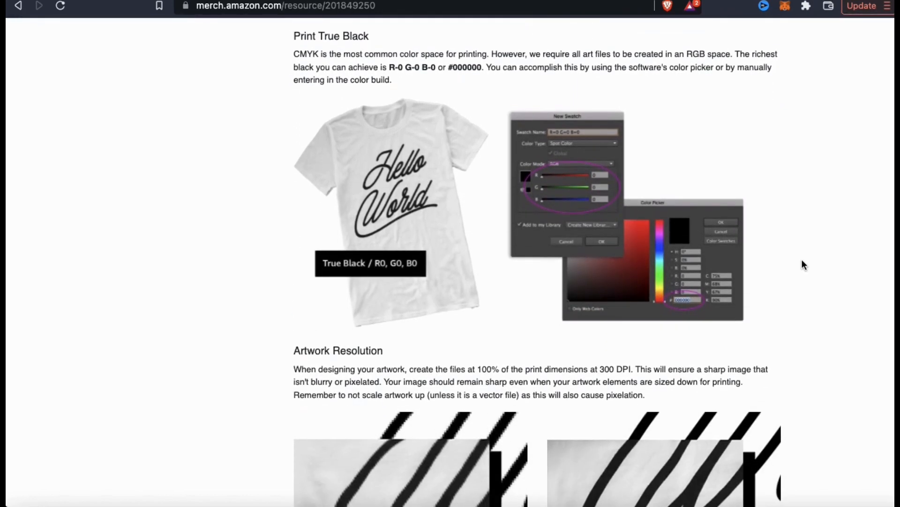
scroll(803, 259, down, 3)
scroll(803, 259, down, 4)
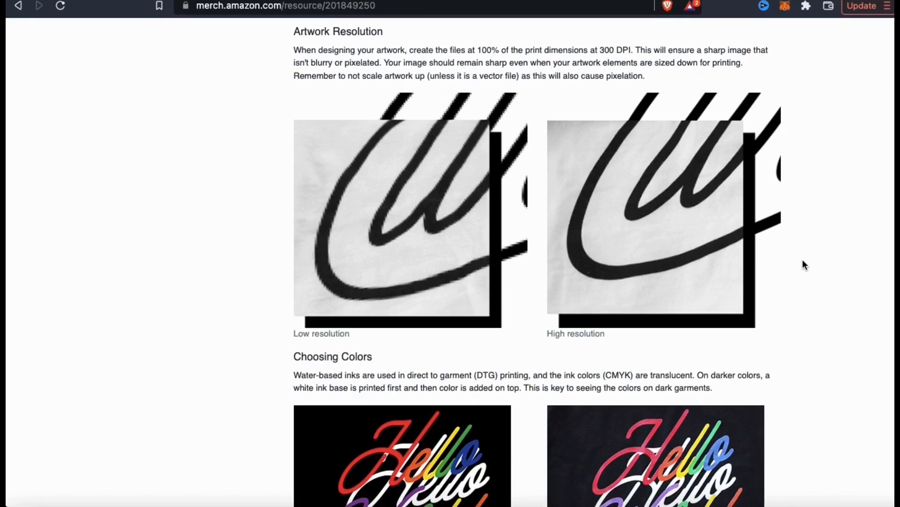
scroll(803, 260, down, 7)
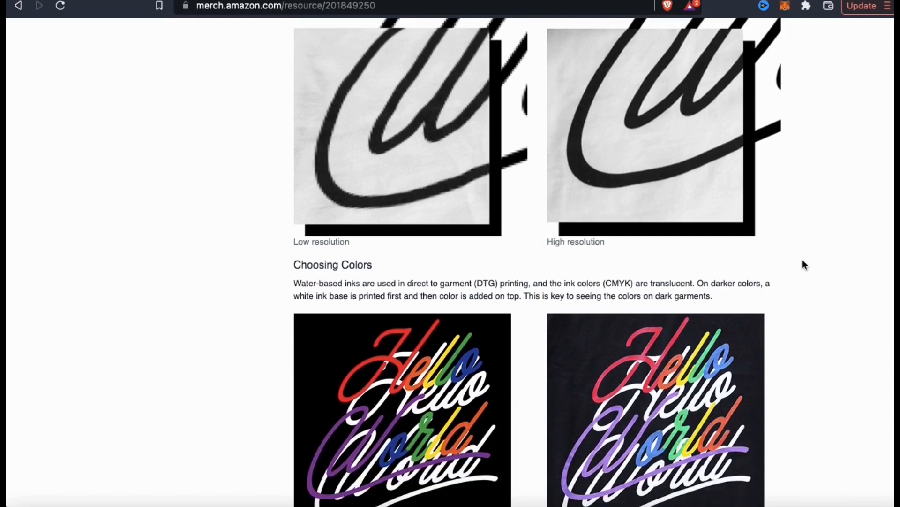
scroll(803, 265, down, 1)
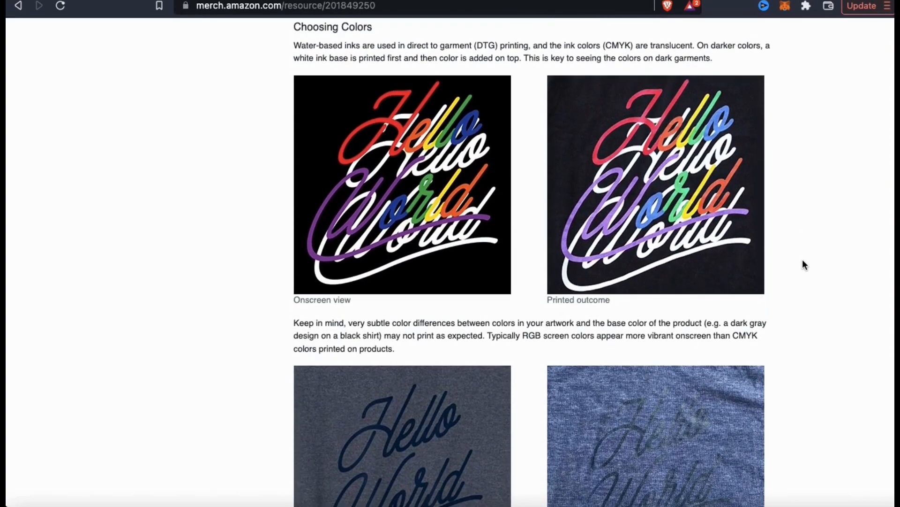
scroll(802, 265, down, 6)
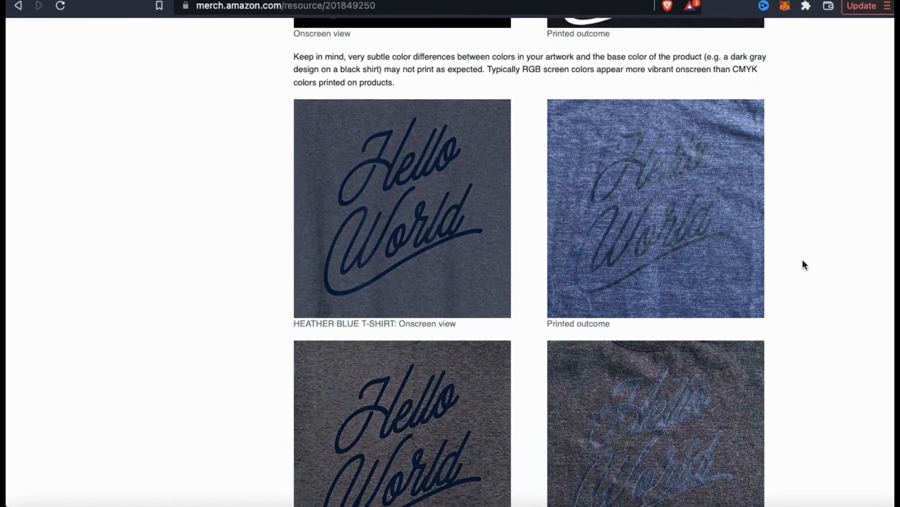
scroll(803, 265, down, 12)
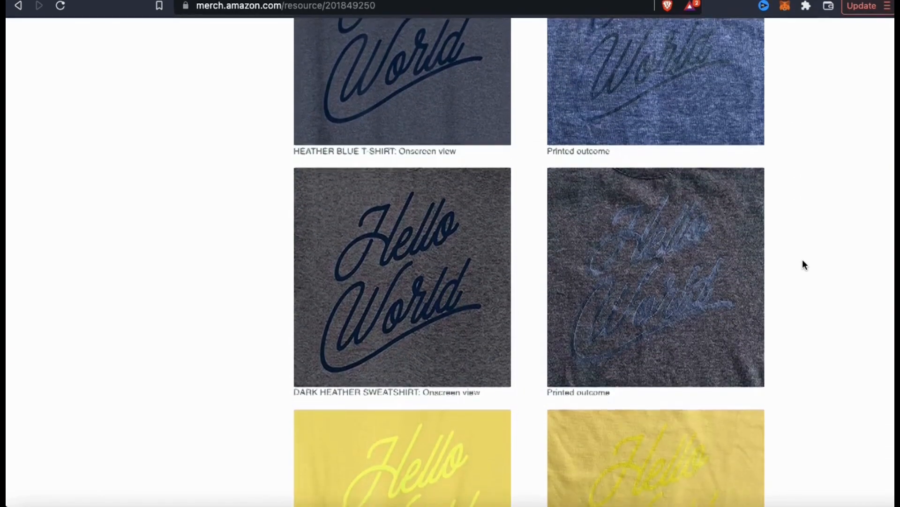
scroll(803, 265, down, 4)
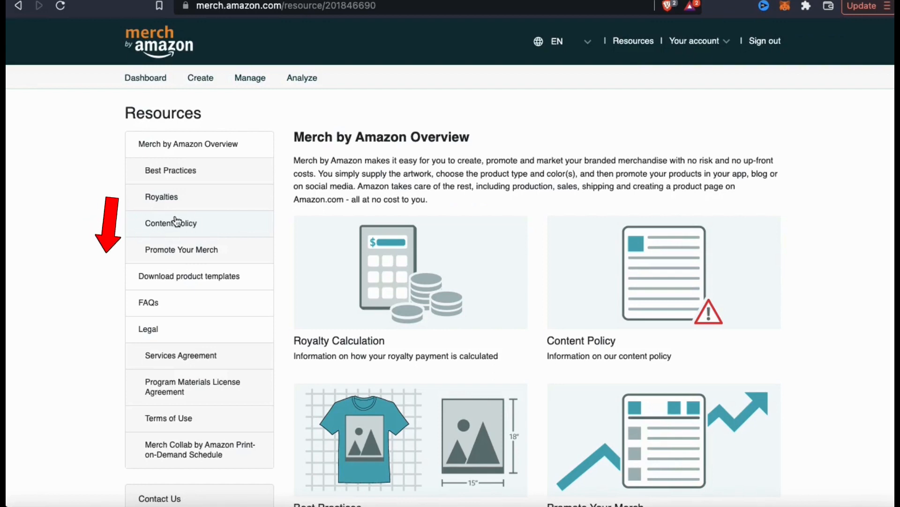
Open the Content Policy resource and read the lists of infringing, offensive and other disallowed content
click(189, 231)
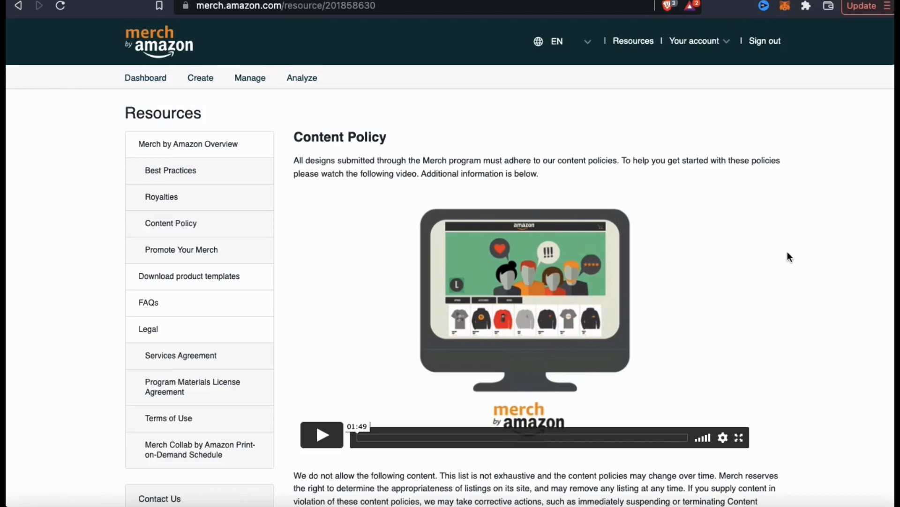
scroll(788, 253, down, 5)
scroll(787, 253, down, 5)
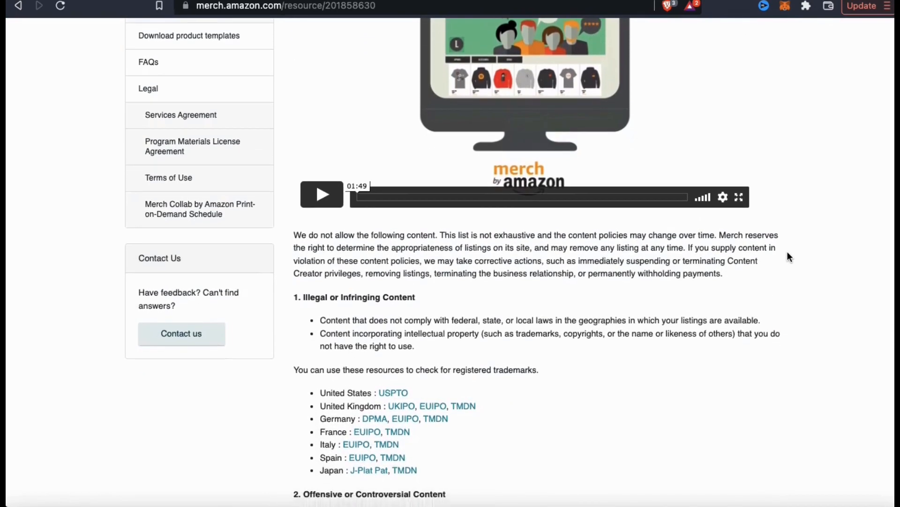
scroll(787, 252, down, 3)
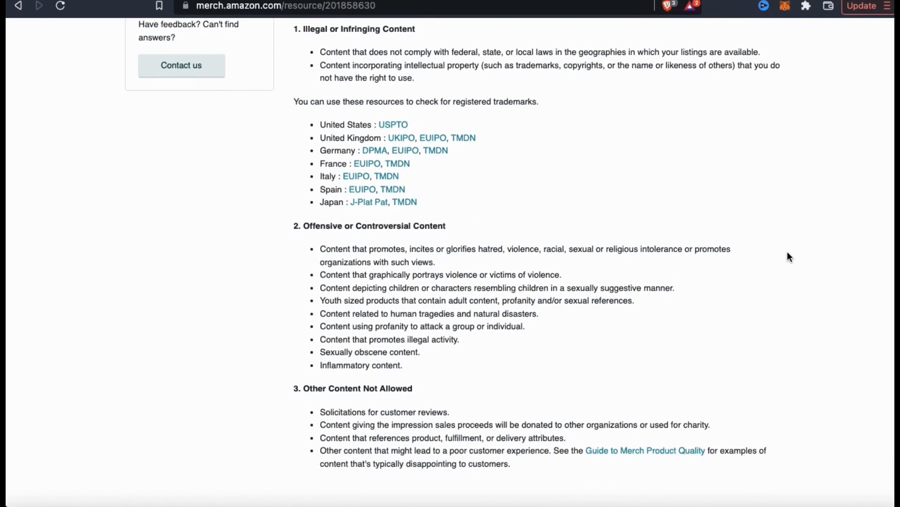
scroll(787, 256, up, 1)
scroll(788, 254, up, 1)
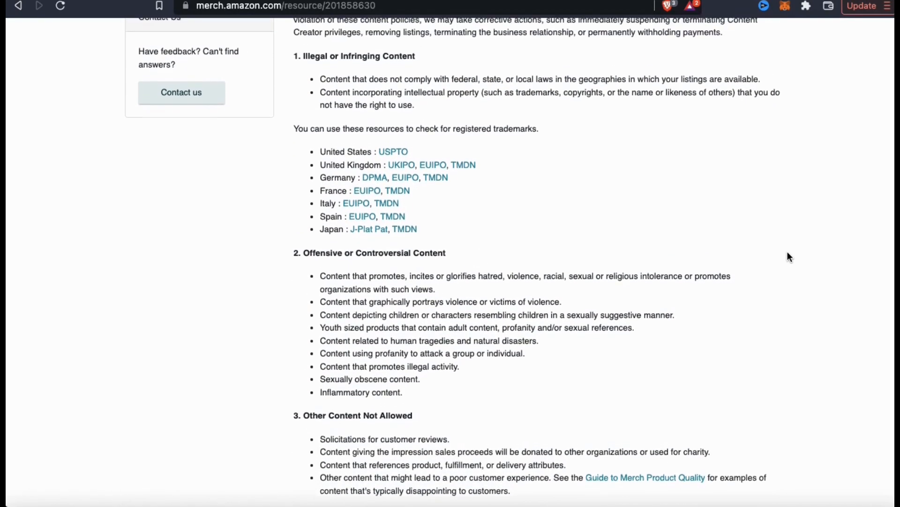
scroll(788, 253, down, 2)
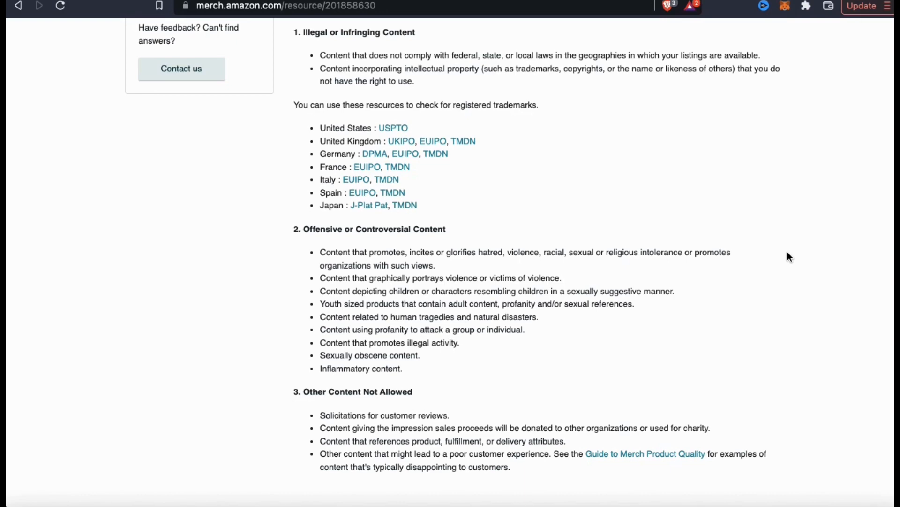
Return to the Merch by Amazon landing page and sign in to the account
key(super+Left)
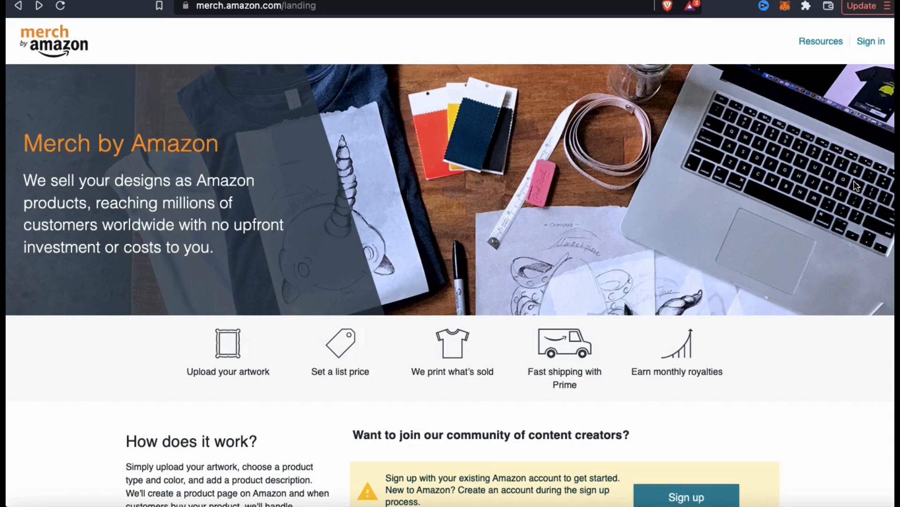
click(871, 46)
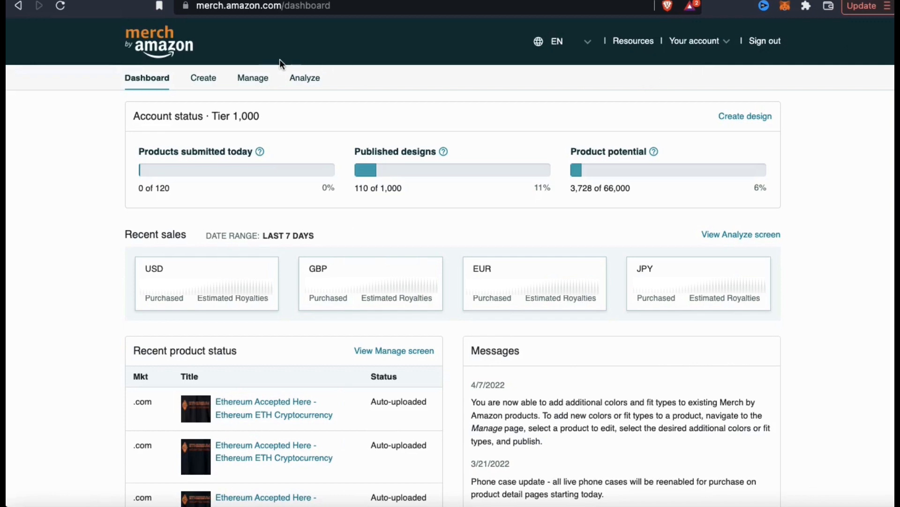
Start creating a new product and bring up its product and marketplace selection
click(209, 81)
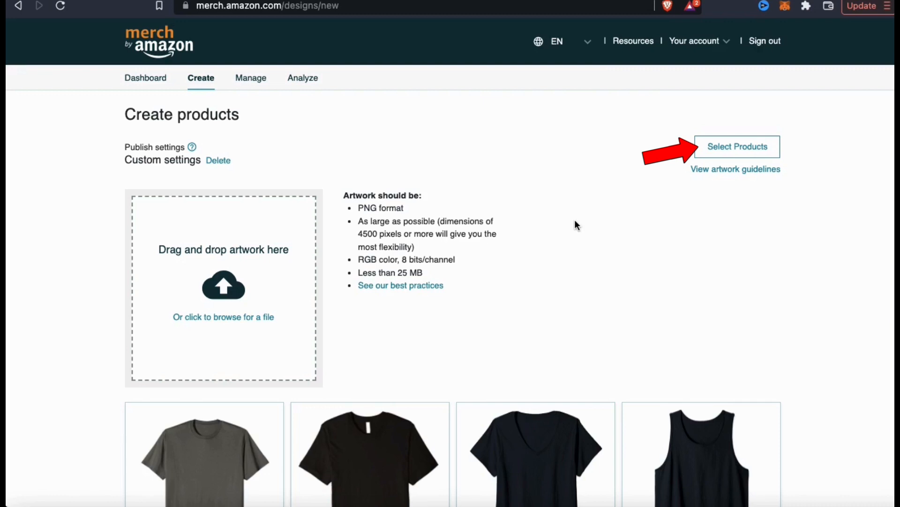
click(714, 151)
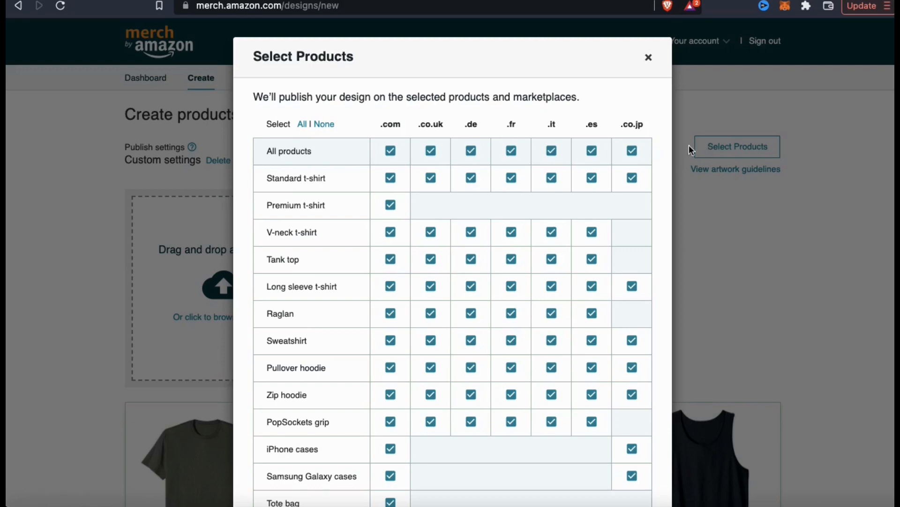
scroll(664, 134, down, 3)
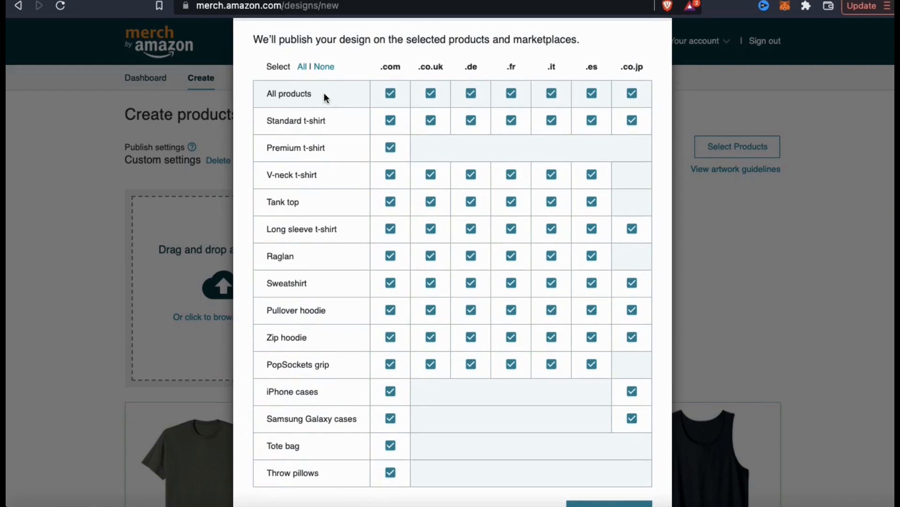
Clear all product selections, and select only the standard t-shirt and tank top for the .com marketplace
click(325, 68)
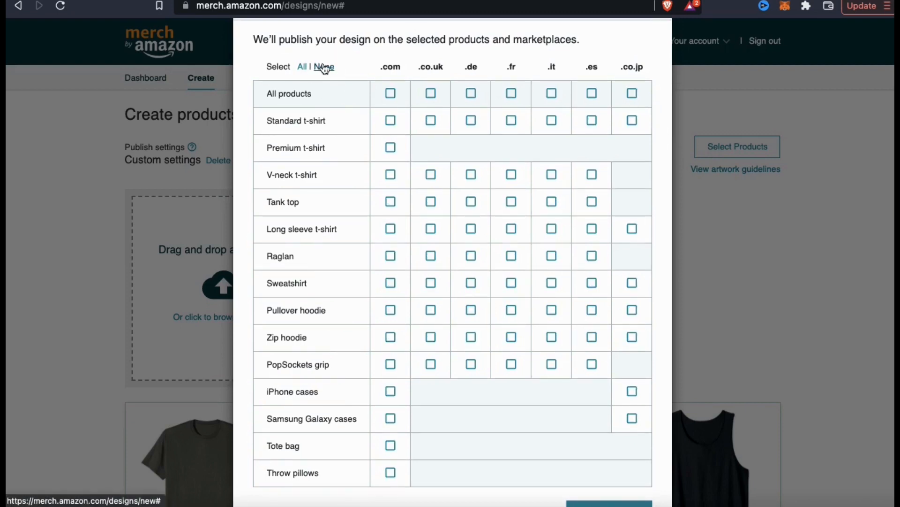
click(391, 122)
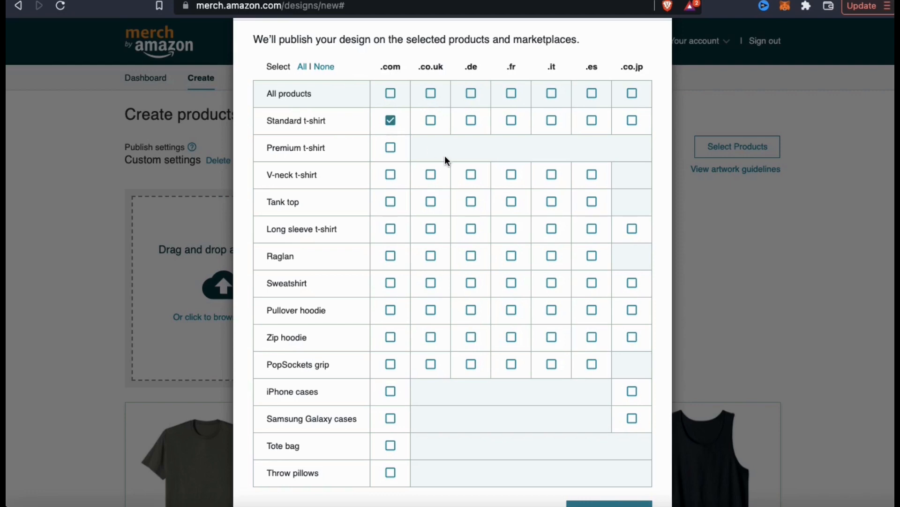
click(392, 204)
Select all products in every available marketplace for the design and confirm the selection
click(302, 68)
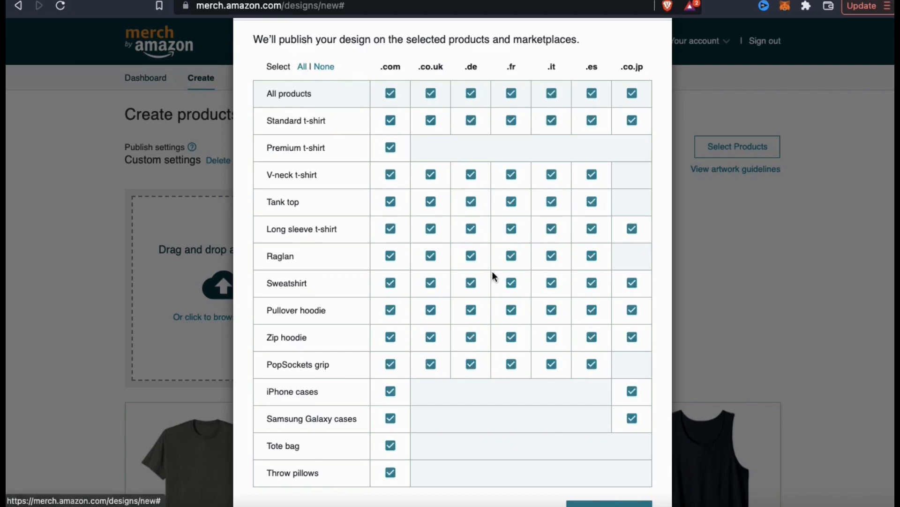
scroll(573, 408, down, 2)
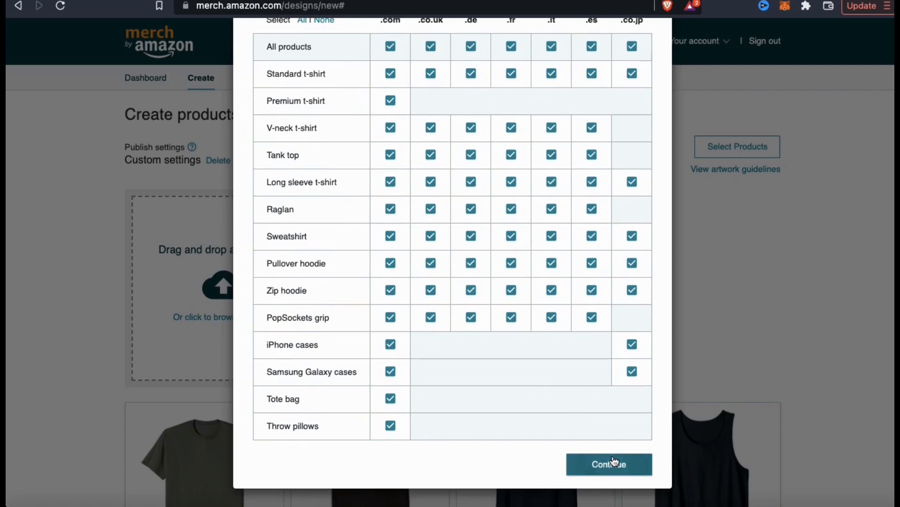
click(605, 469)
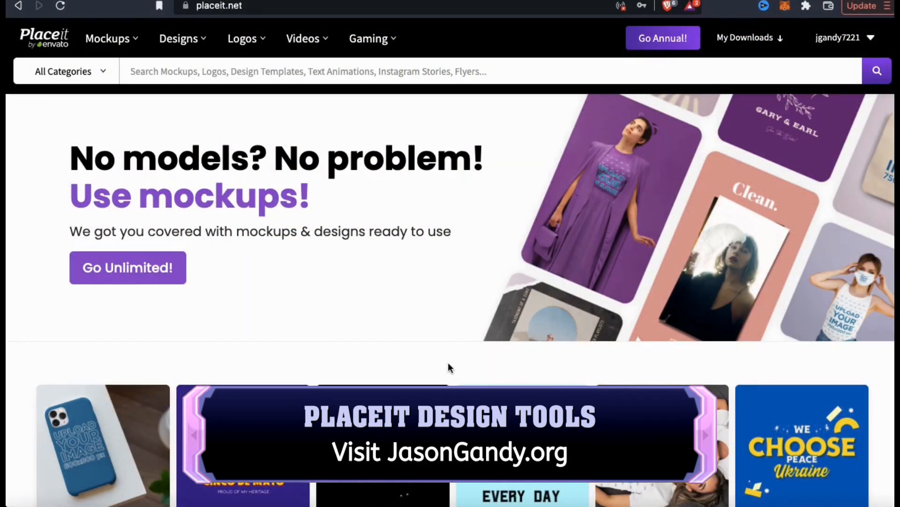
In Placeit, open the T-shirt design templates and browse the gallery through to page 6
mouse_move(201, 39)
mouse_move(225, 102)
click(345, 200)
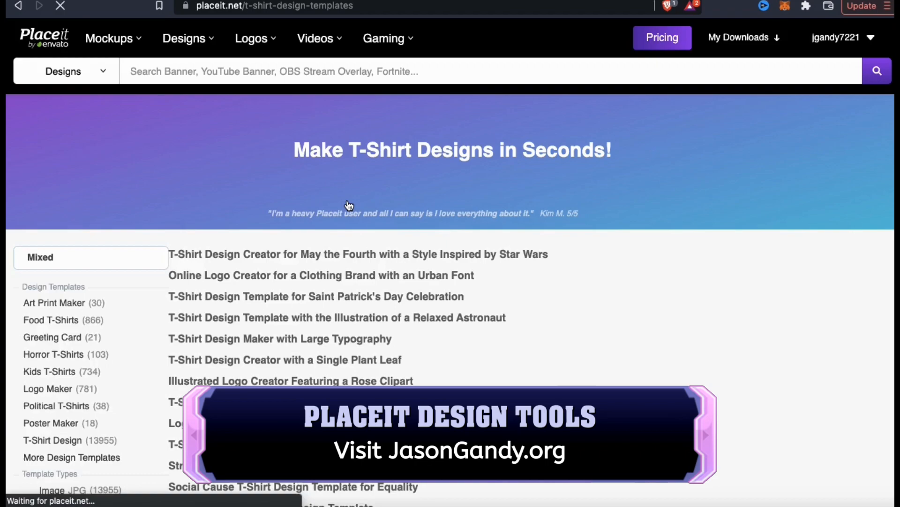
scroll(169, 242, down, 15)
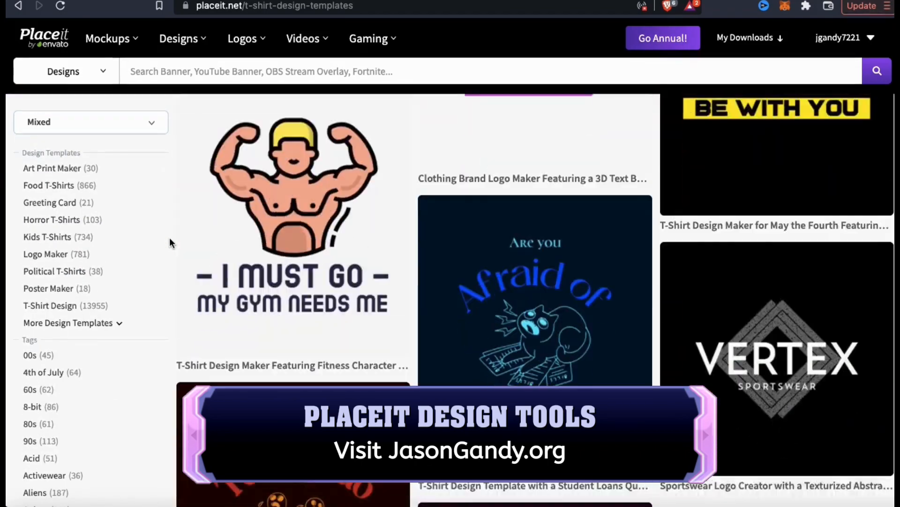
scroll(170, 242, down, 10)
click(502, 280)
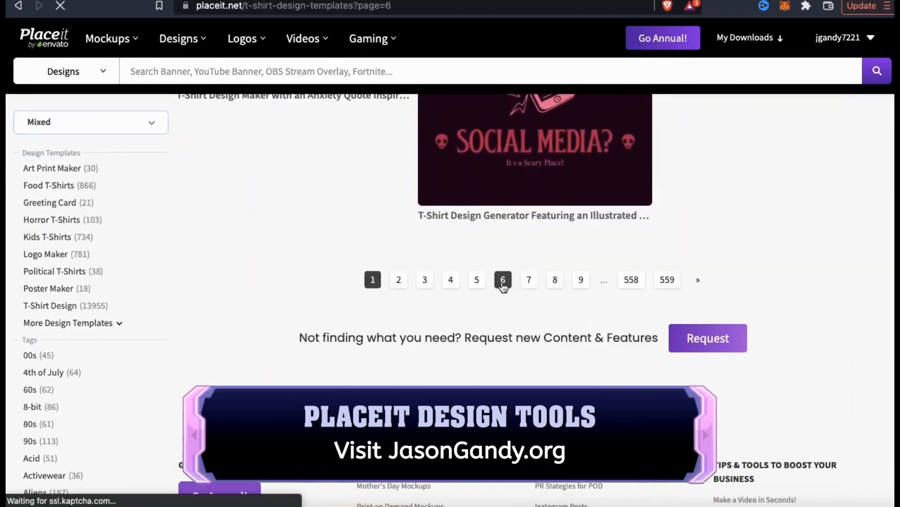
scroll(167, 297, down, 3)
scroll(153, 301, up, 3)
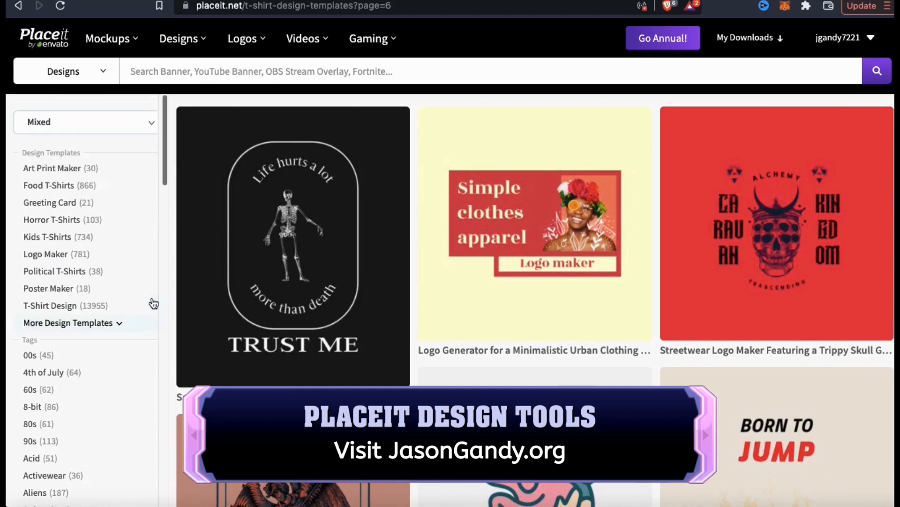
Replace the first two text lines of the "Not Today Satan" T-shirt template with BE BOLD and OR ITALICS
scroll(225, 120, down, 8)
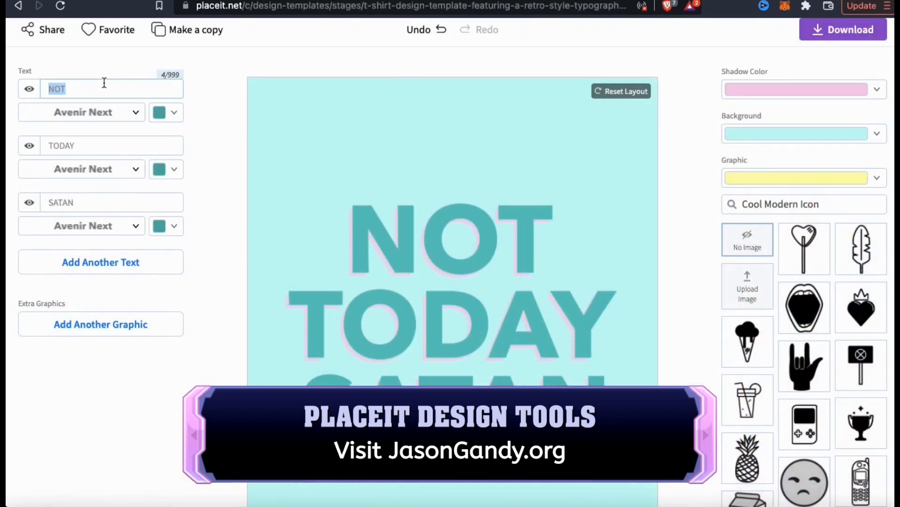
text(BE BOLD)
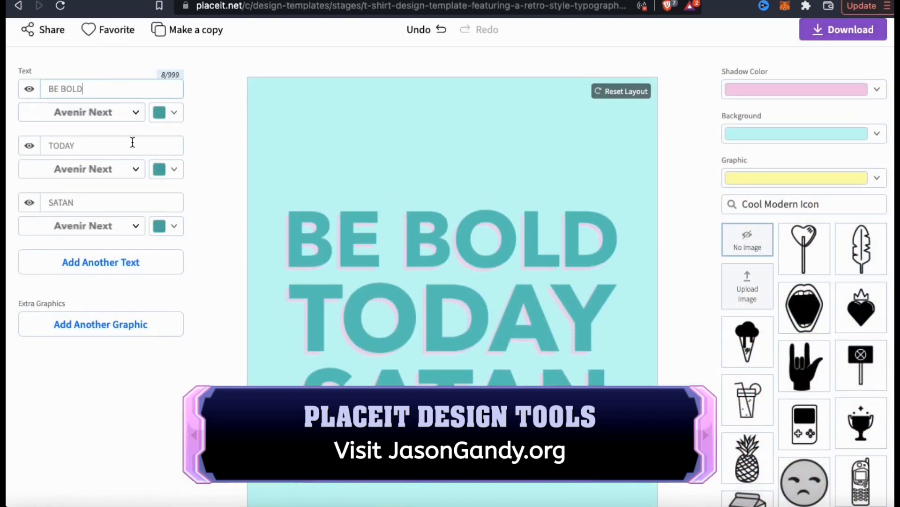
double_click(102, 147)
text(OR ITALICS)
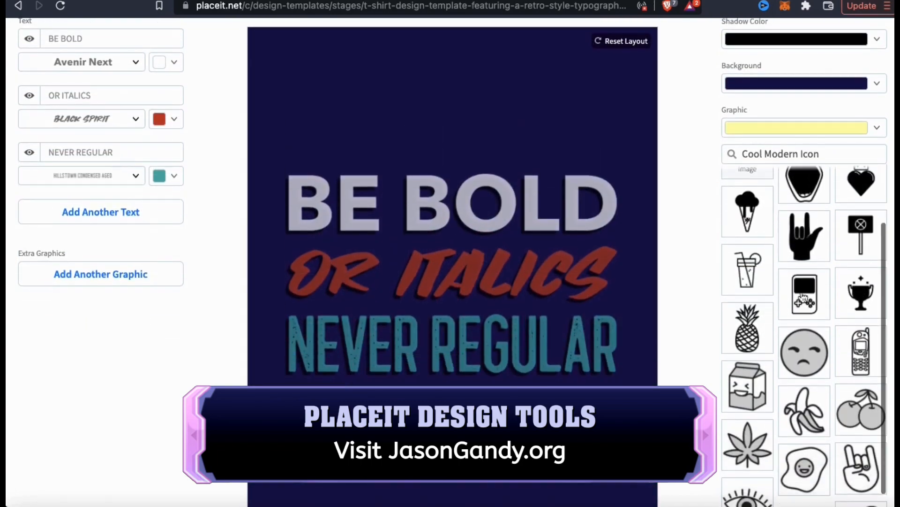
Try a red frowning face graphic above the text, and remove it from the design
drag(473, 141, 472, 34)
drag(302, 322, 473, 151)
click(873, 128)
drag(523, 94, 499, 100)
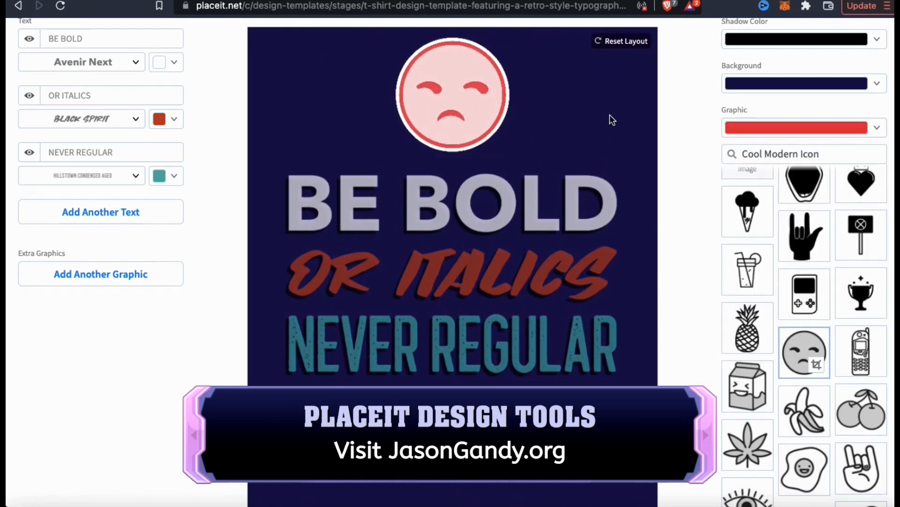
click(458, 114)
scroll(459, 141, up, 3)
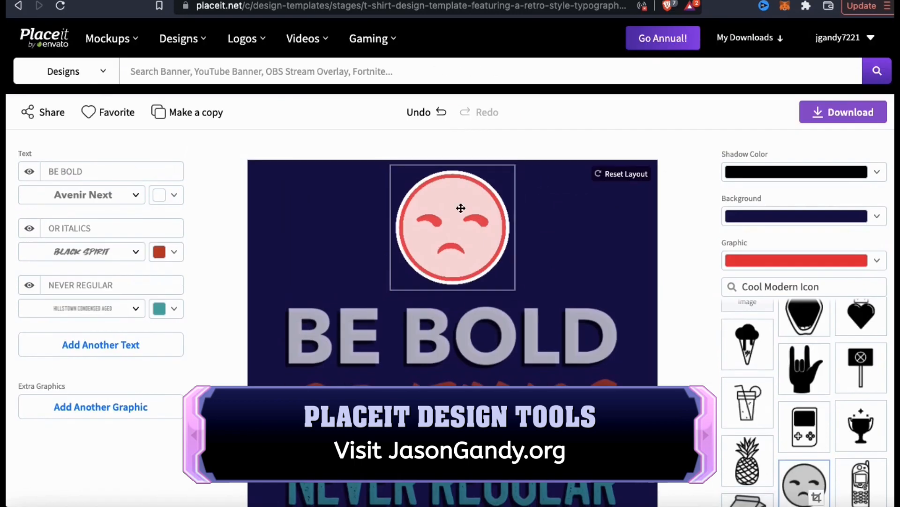
key(Delete)
Make the background of the T-shirt design transparent
click(797, 216)
click(860, 249)
click(808, 250)
click(875, 442)
click(870, 222)
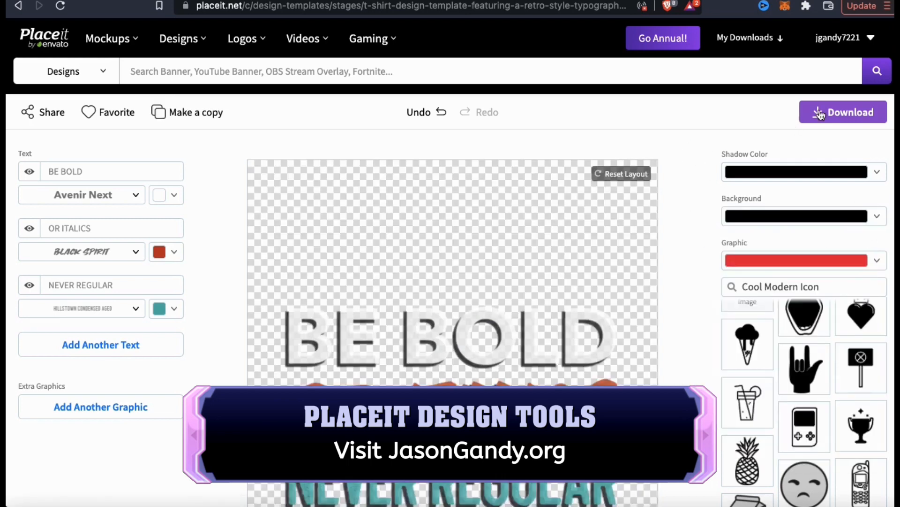
Download the finished BE BOLD OR ITALICS NEVER REGULAR design
click(821, 113)
click(144, 486)
click(178, 445)
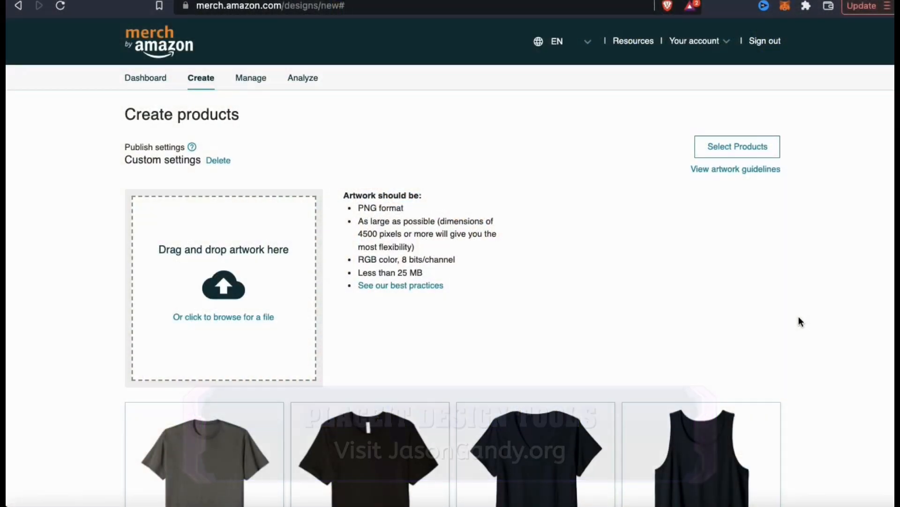
In Merch by Amazon, upload the downloaded design as the product artwork and look over the product previews
click(223, 305)
double_click(453, 176)
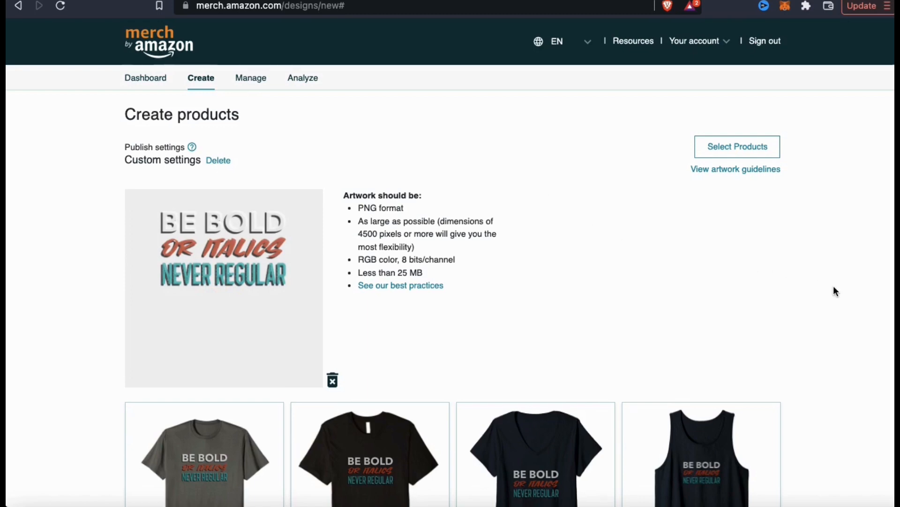
scroll(834, 285, down, 3)
scroll(835, 291, down, 5)
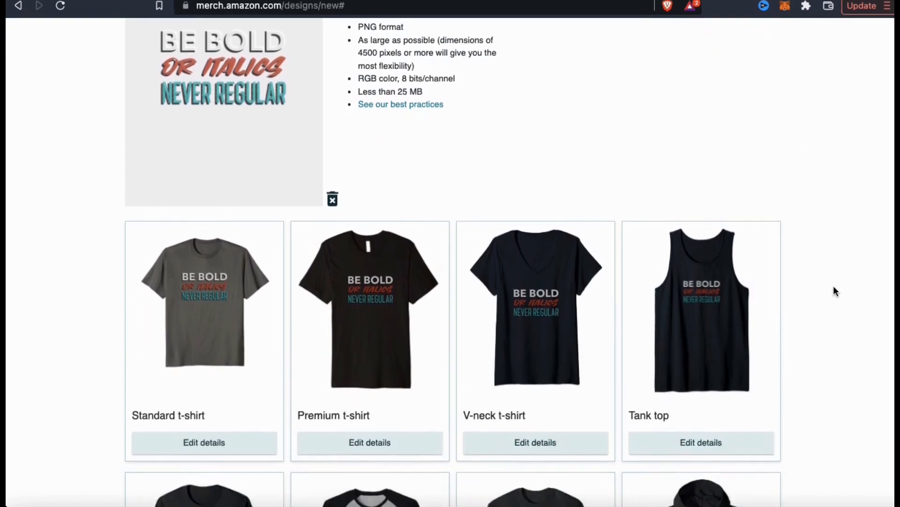
scroll(834, 290, down, 1)
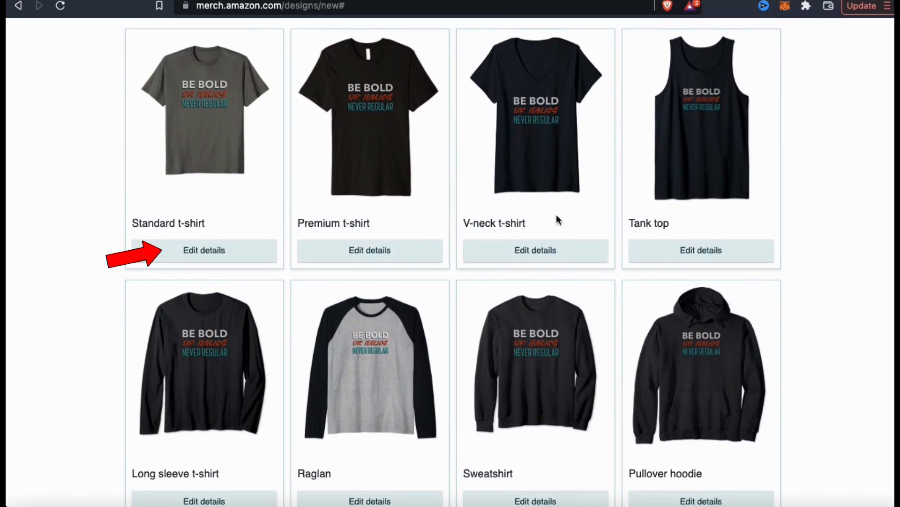
Open the standard t-shirt's details and add baby blue and light heather grey to its selected colors
click(244, 258)
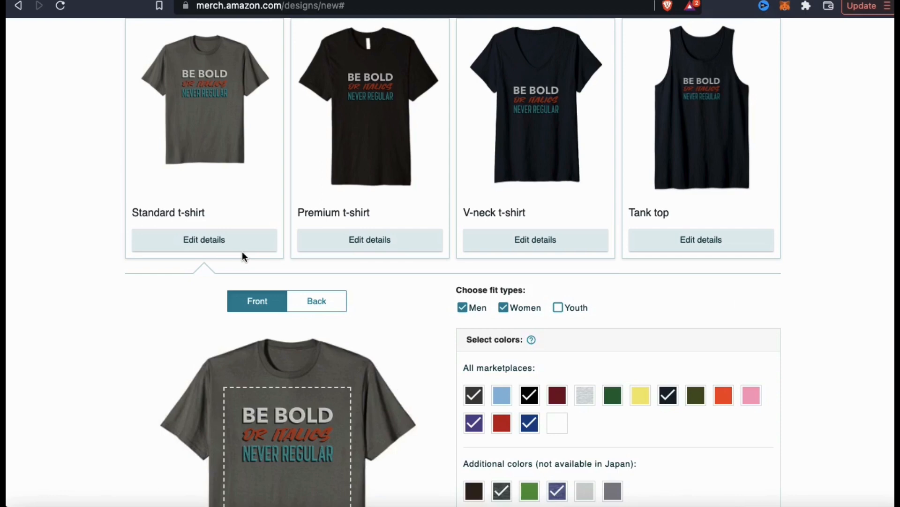
click(501, 395)
click(585, 395)
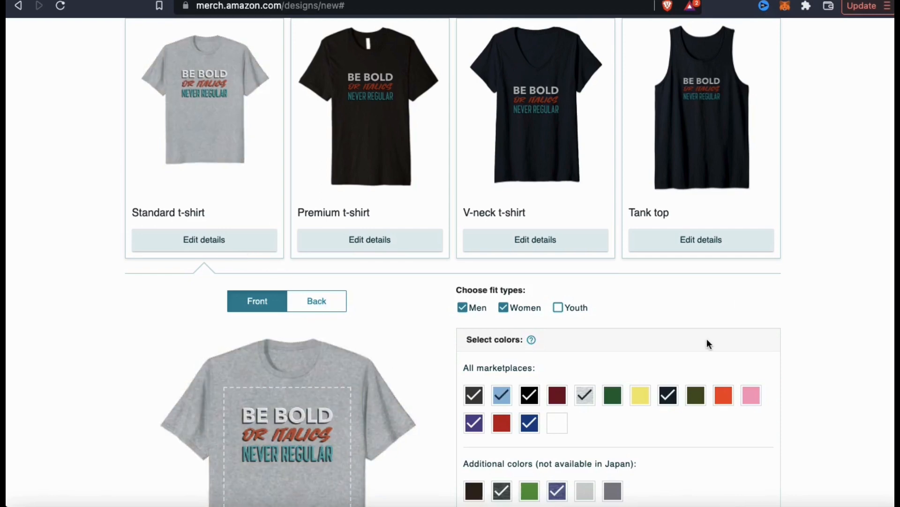
scroll(708, 342, down, 5)
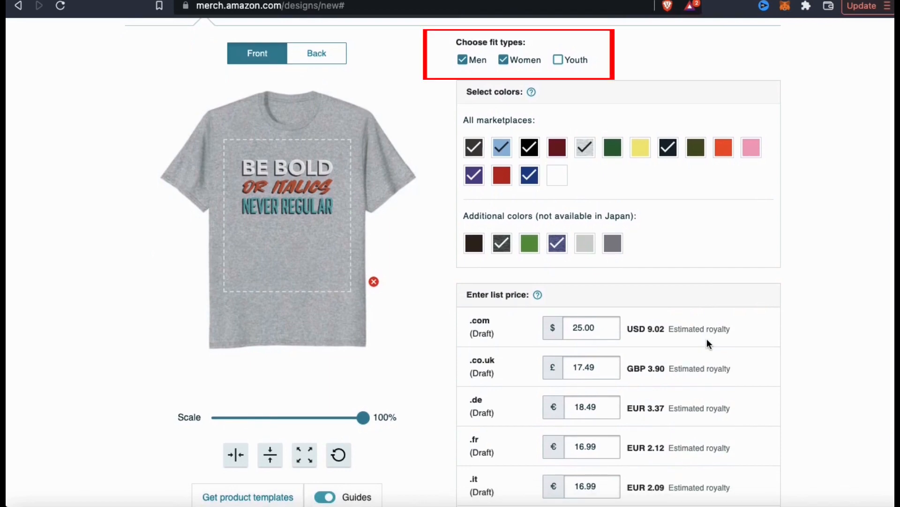
Deselect baby blue for the standard t-shirt, and try white and green without keeping them
click(464, 61)
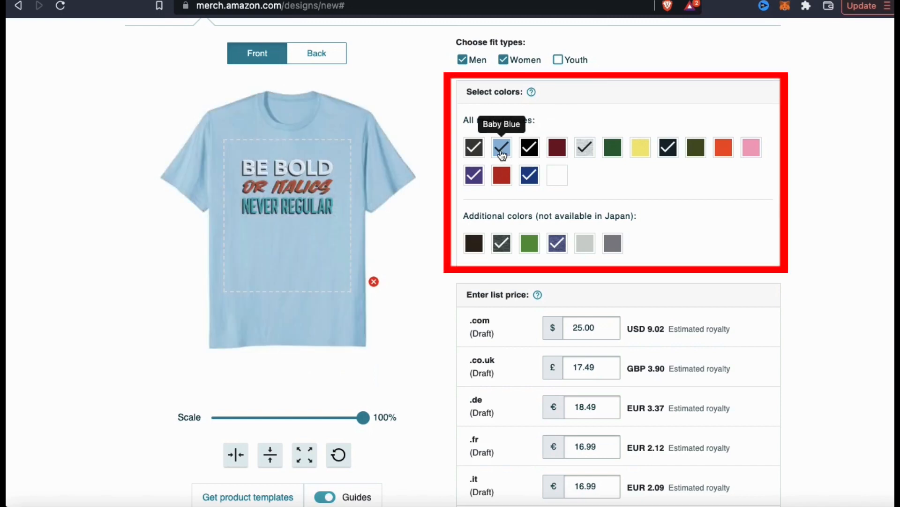
click(557, 177)
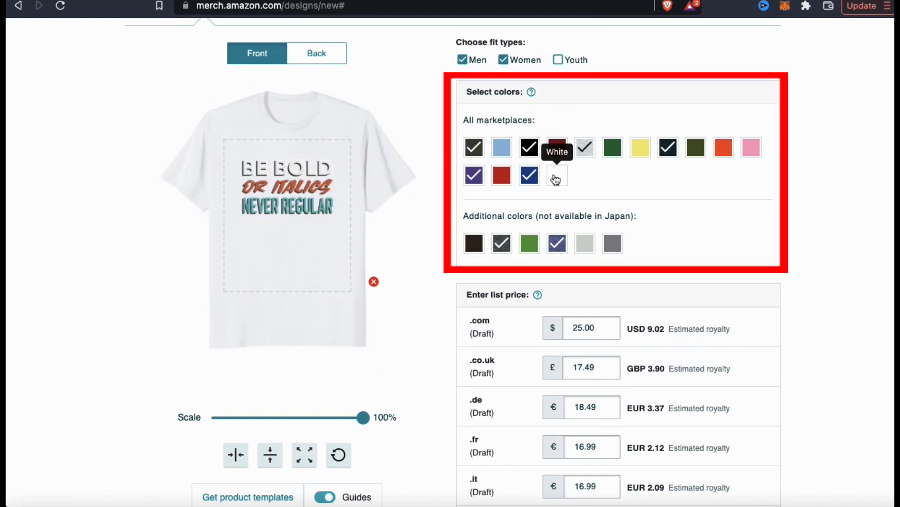
click(568, 180)
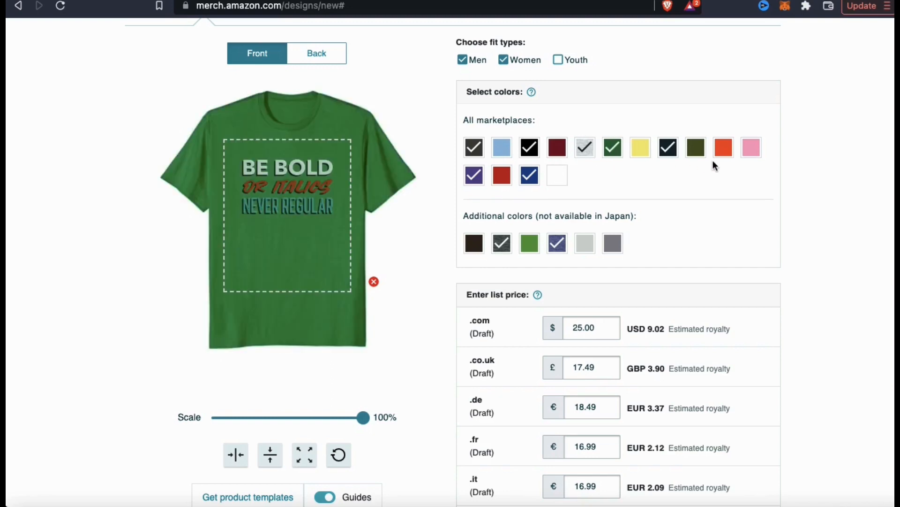
click(613, 150)
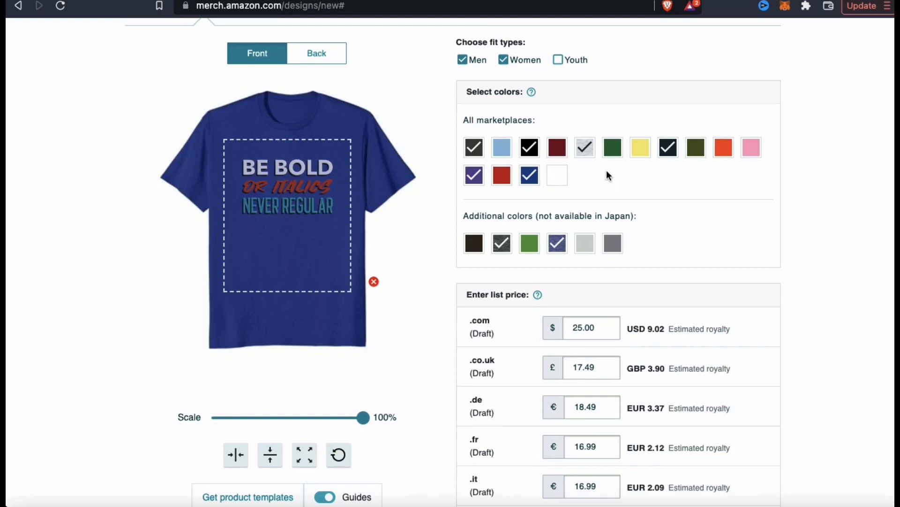
Scale the standard t-shirt's artwork down to 37% and move it to the upper chest corner of the print area
scroll(404, 322, down, 1)
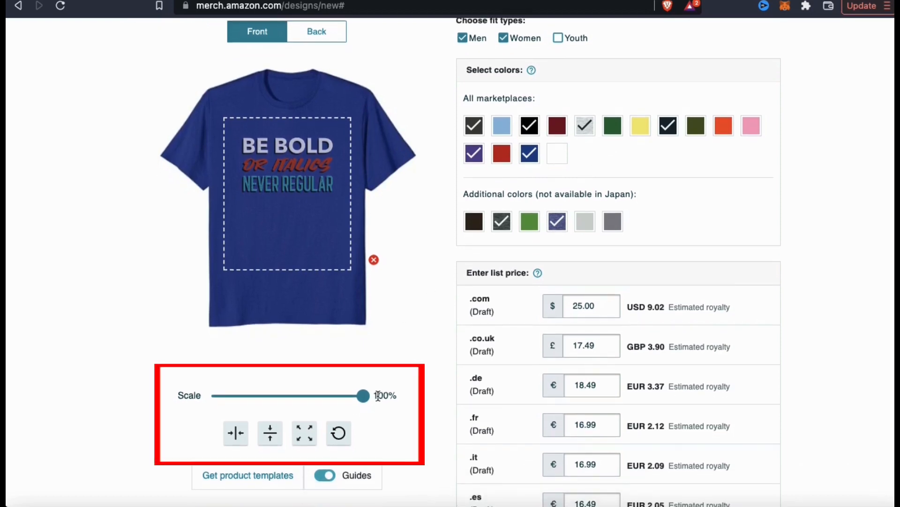
click(339, 433)
drag(364, 395, 267, 393)
drag(256, 151, 327, 146)
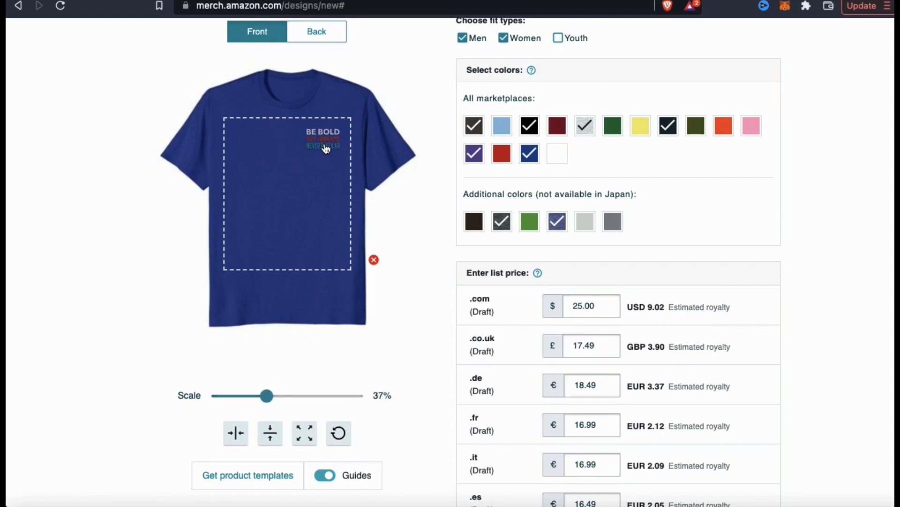
Return the artwork to 100% scale, center it horizontally and vertically, and maximize it within the print area
click(363, 395)
click(236, 433)
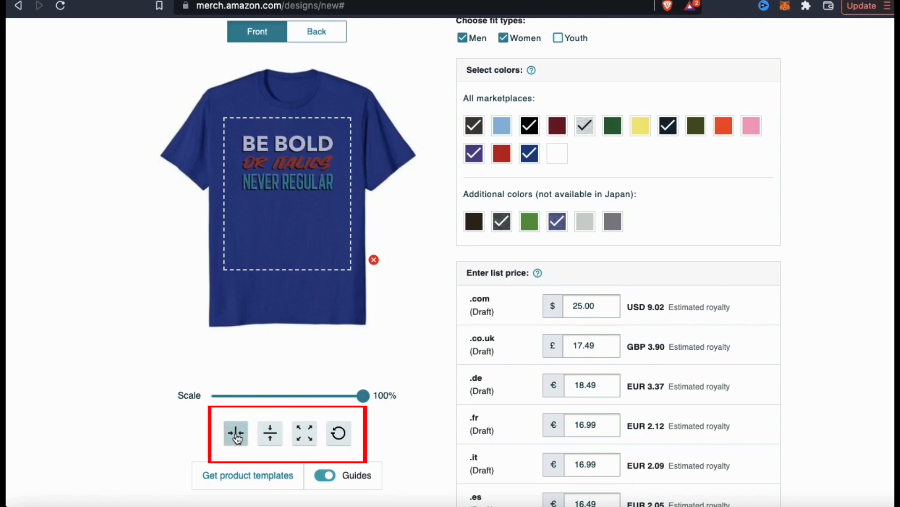
click(271, 437)
click(305, 438)
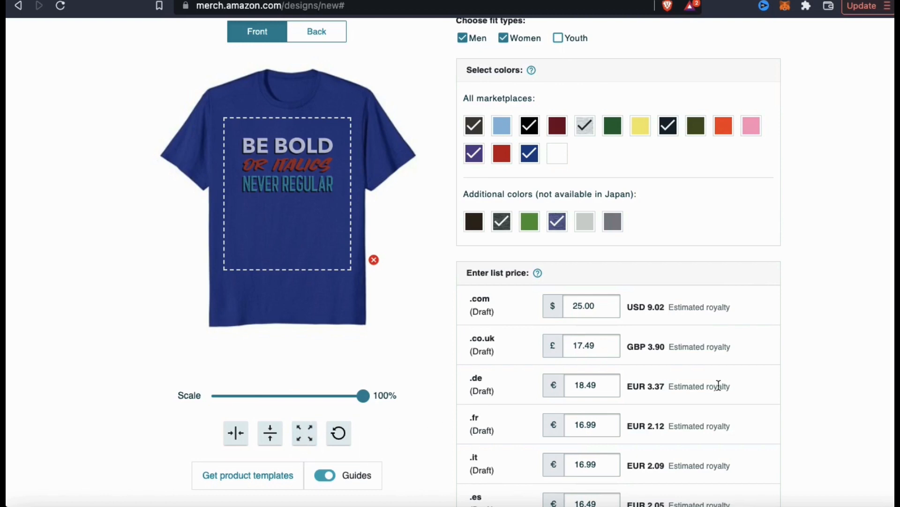
Set the standard t-shirt's .com list price to $24.00, check its estimated royalty, and close the product's details
scroll(817, 375, down, 5)
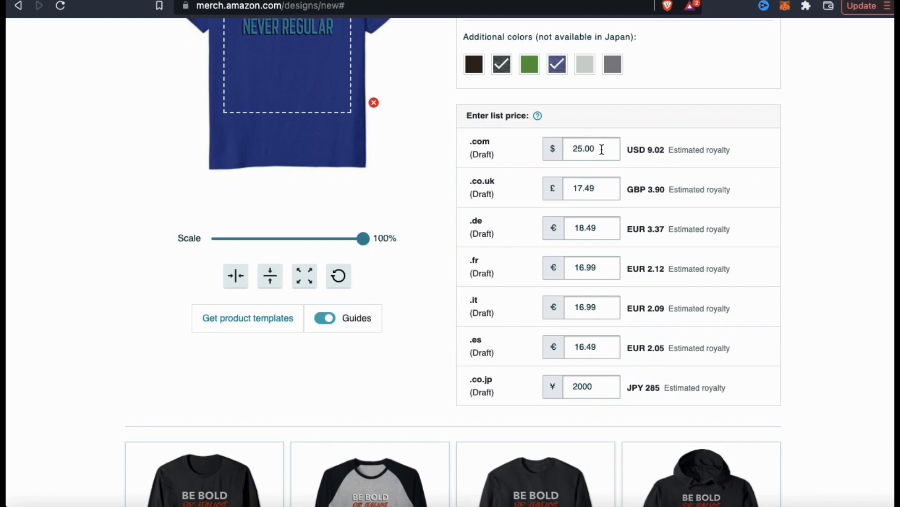
key(BackSpace)
text(4)
drag(665, 151, 629, 151)
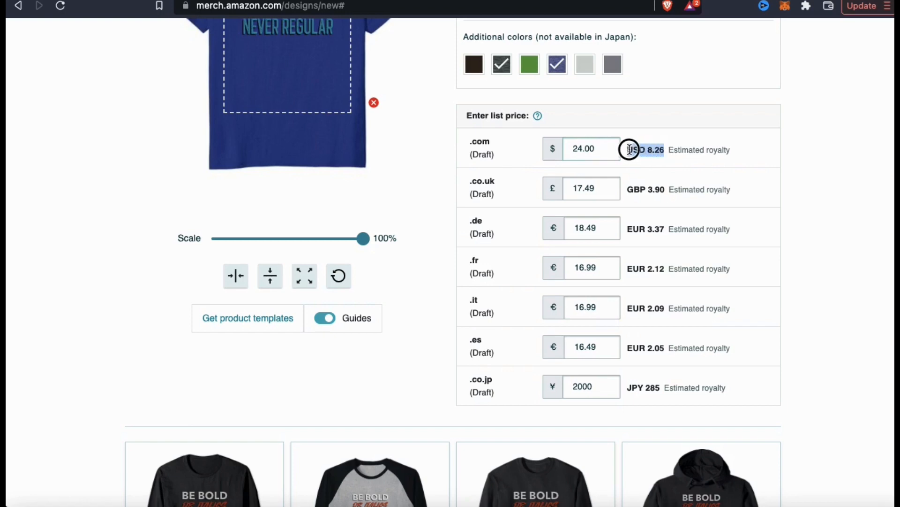
click(747, 151)
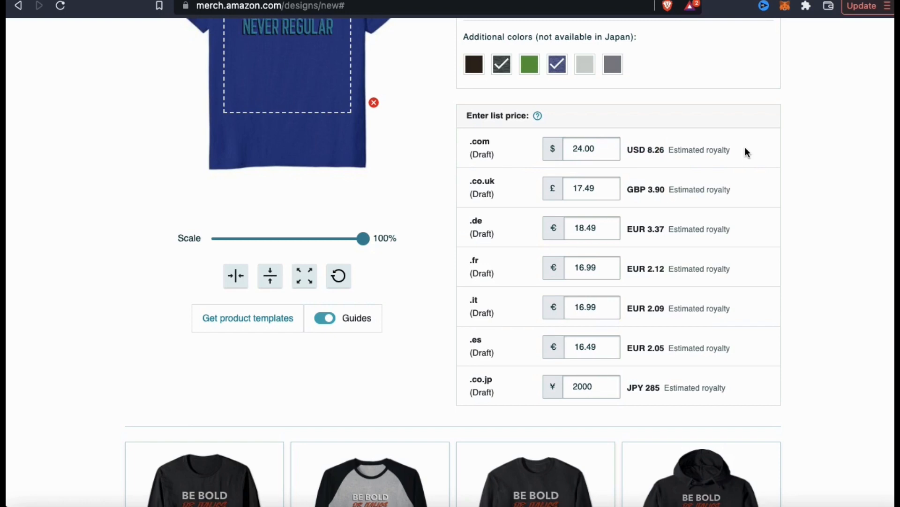
scroll(746, 150, up, 8)
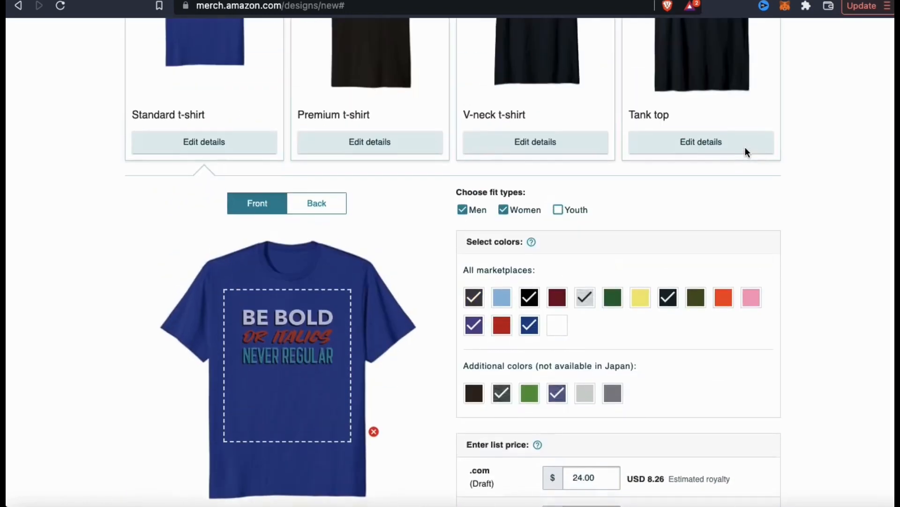
scroll(746, 151, up, 4)
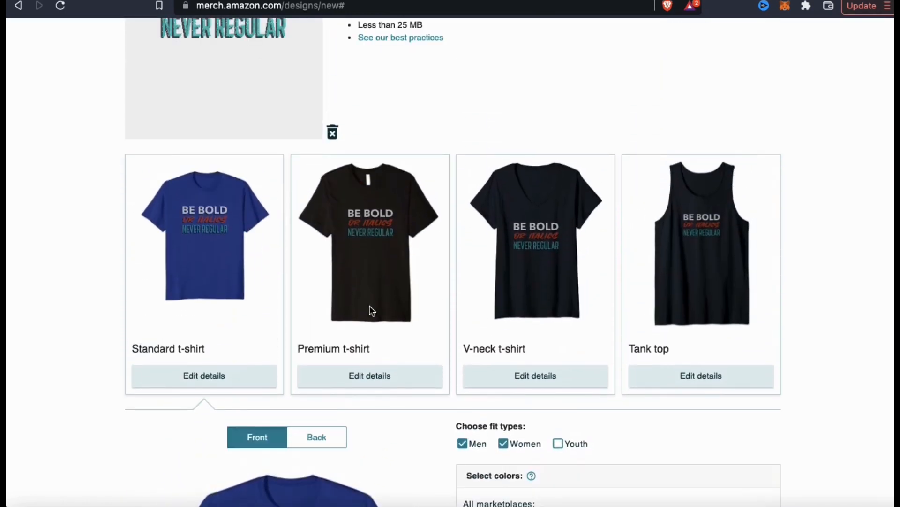
click(222, 374)
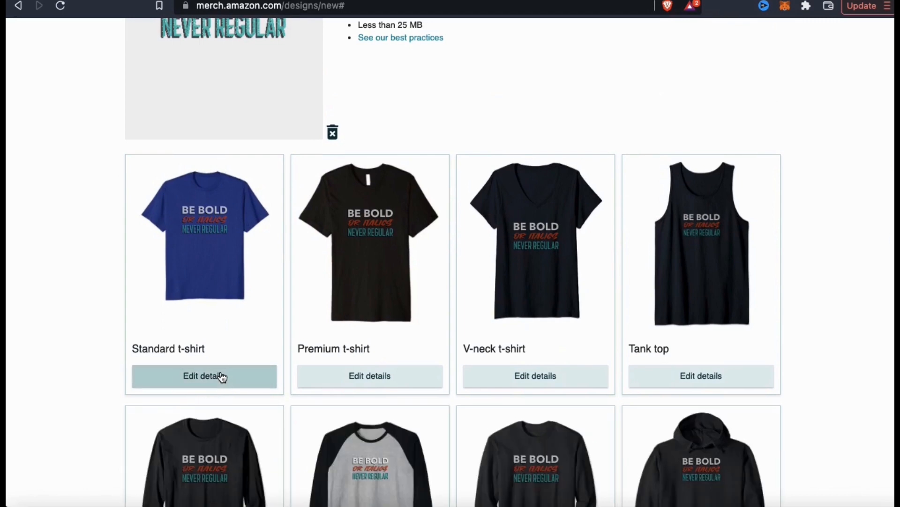
Open the premium t-shirt's details and add dark blue and baby blue to its selected colors
scroll(264, 332, down, 3)
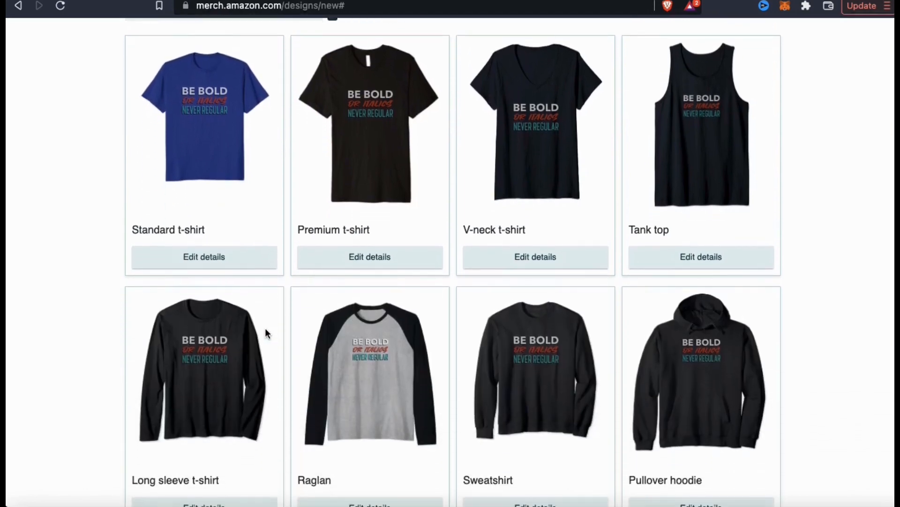
click(389, 268)
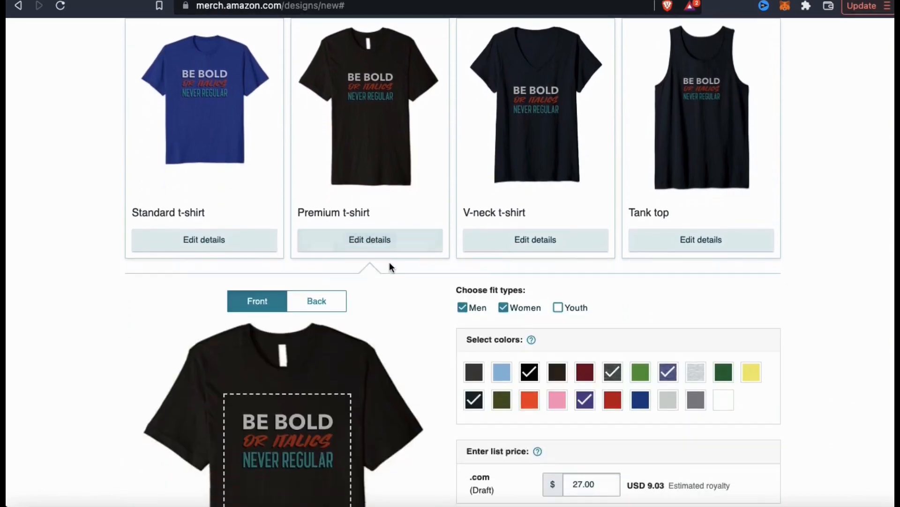
scroll(389, 268, down, 5)
click(363, 448)
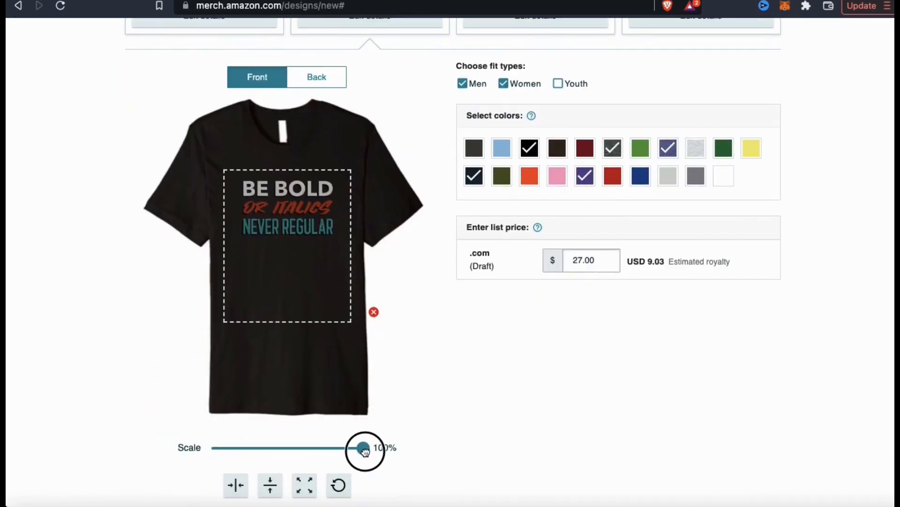
click(640, 175)
click(502, 148)
Set the premium t-shirt's .com list price to $26 and close its details
key(BackSpace)
text(6)
scroll(659, 319, up, 5)
click(400, 253)
Open the details of the V-neck t-shirt, tank top, sweatshirt and pullover hoodie one after another
click(548, 254)
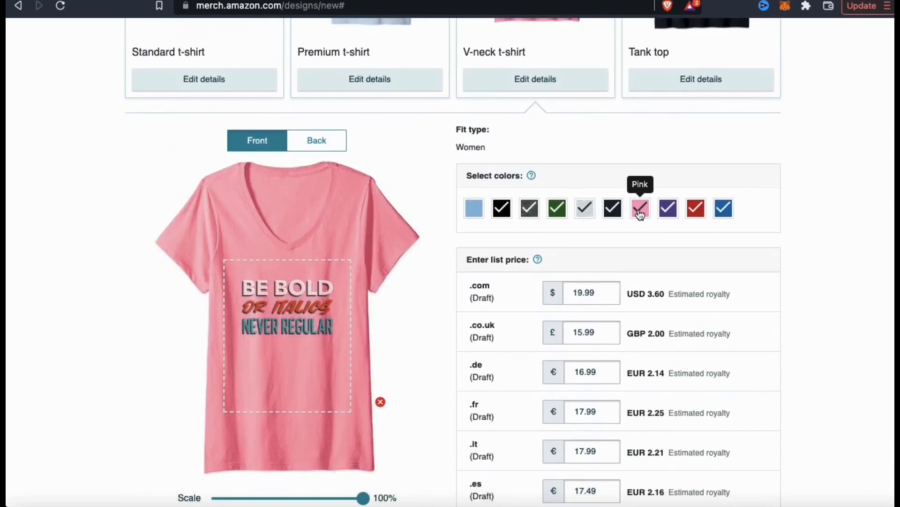
click(689, 80)
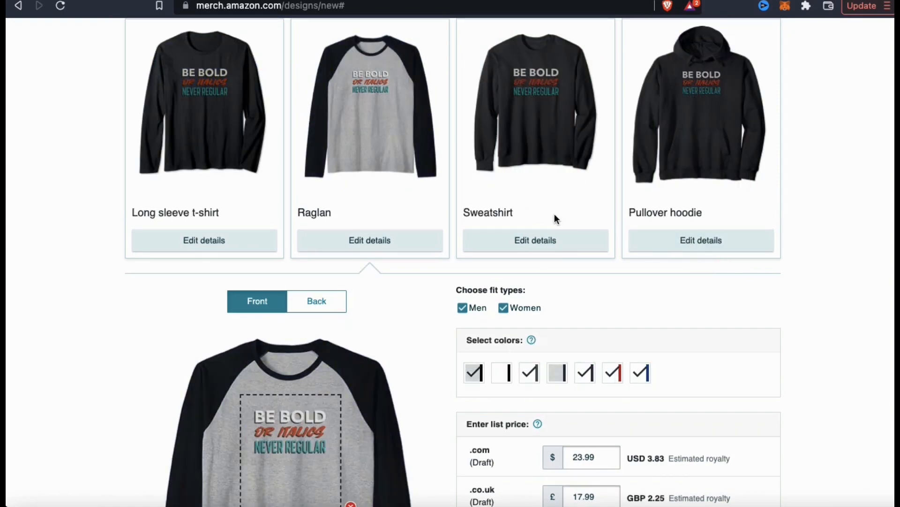
click(540, 240)
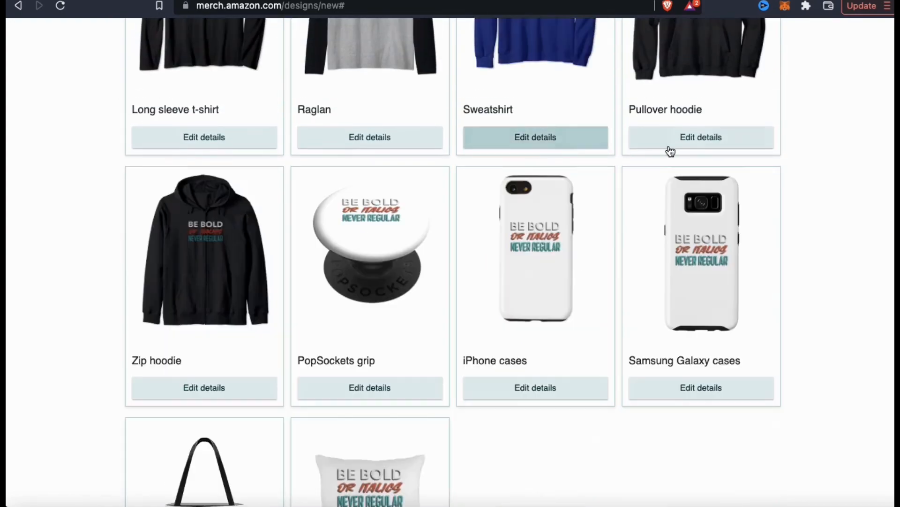
click(667, 148)
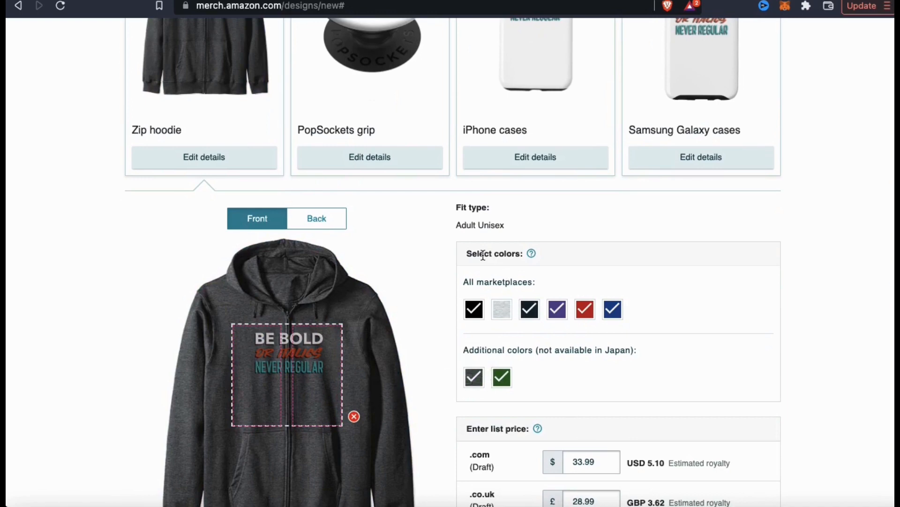
Open the PopSockets grip's details, scale its artwork to 9% and position it in the middle of the circle
scroll(405, 185, up, 2)
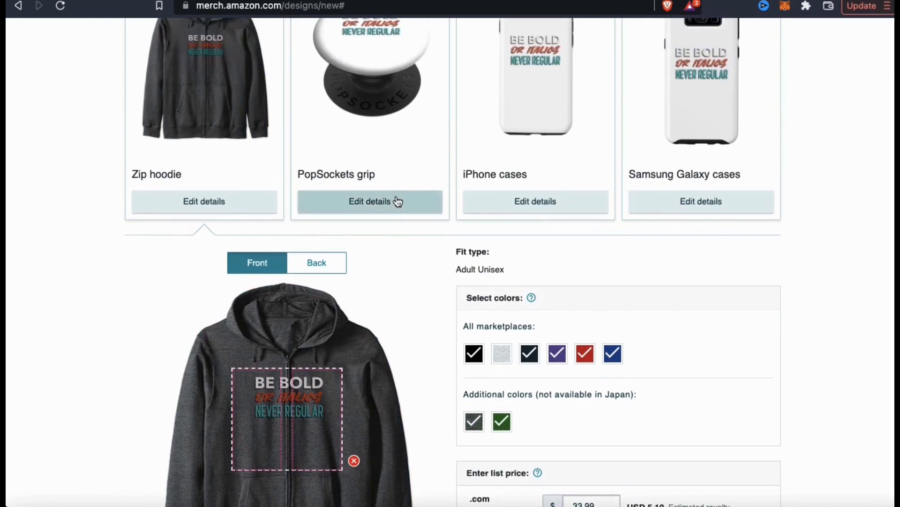
scroll(398, 201, up, 3)
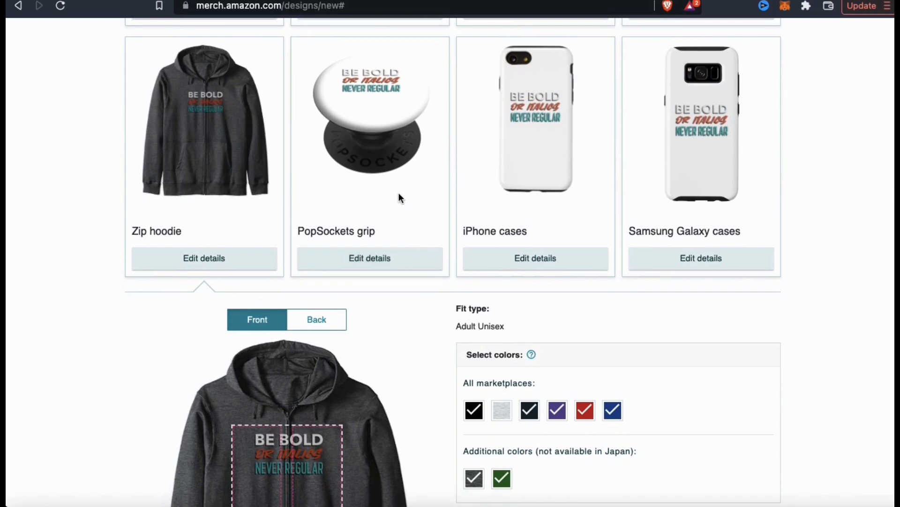
click(400, 262)
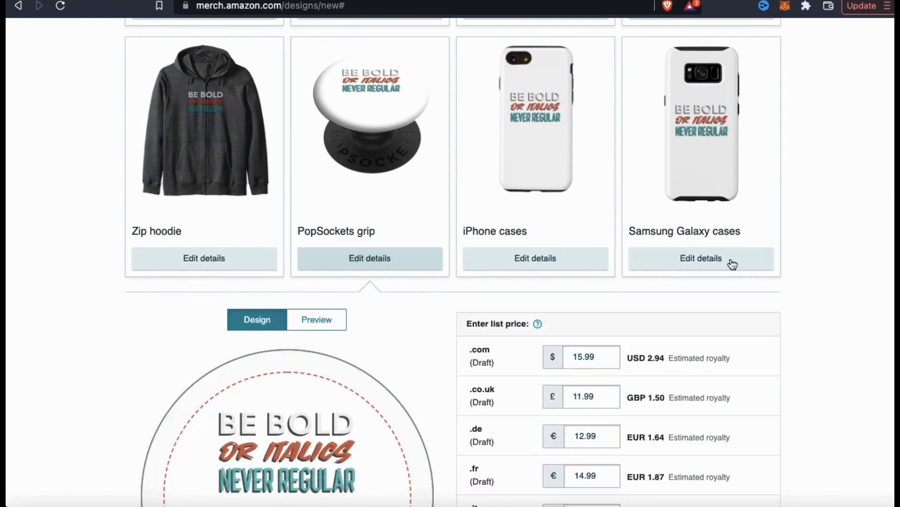
scroll(834, 267, down, 4)
scroll(834, 273, down, 1)
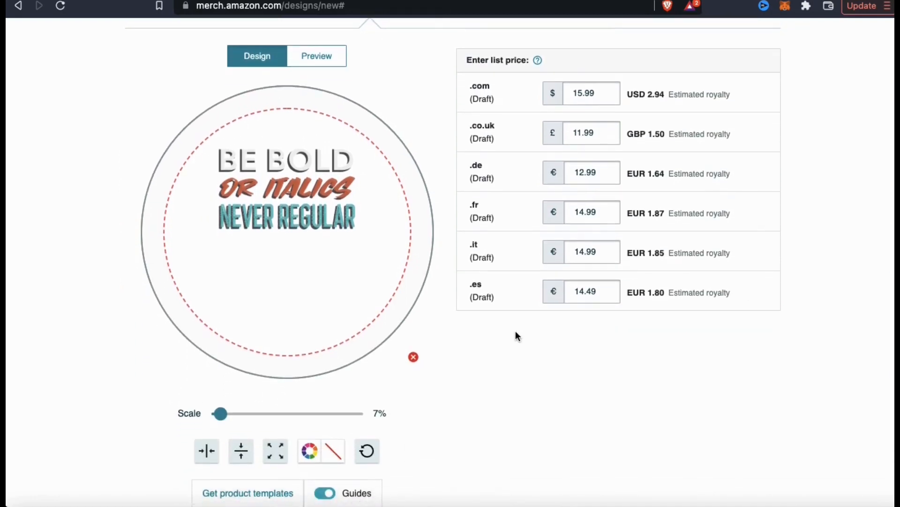
drag(256, 193, 261, 234)
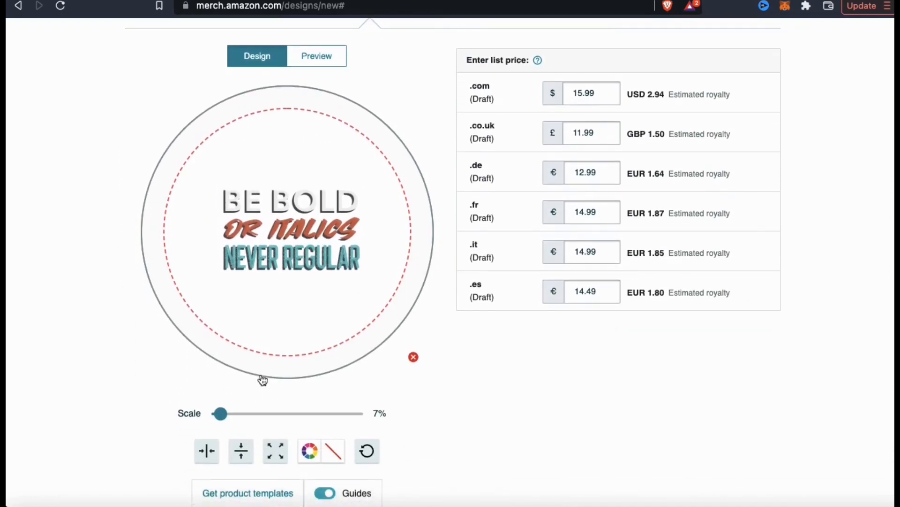
drag(221, 413, 224, 413)
click(281, 235)
drag(280, 235, 267, 230)
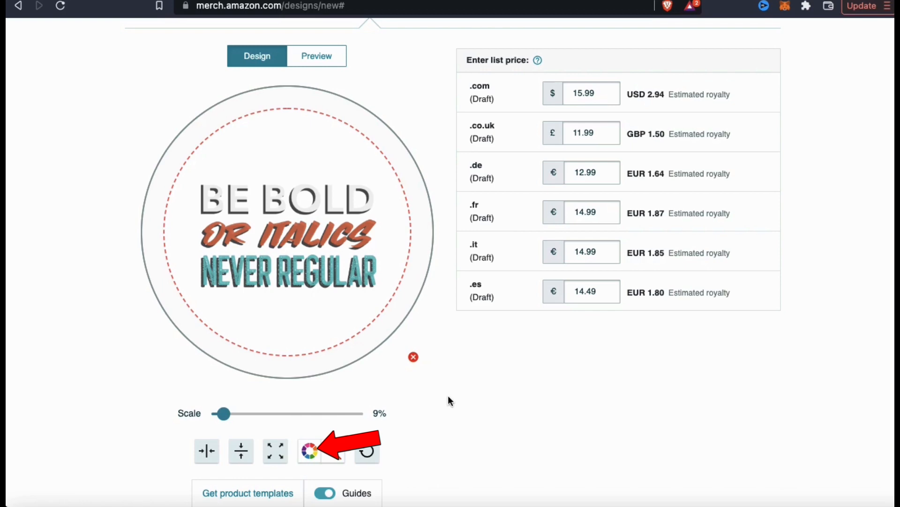
Give the PopSockets grip a dark blue background color and close its details
click(315, 455)
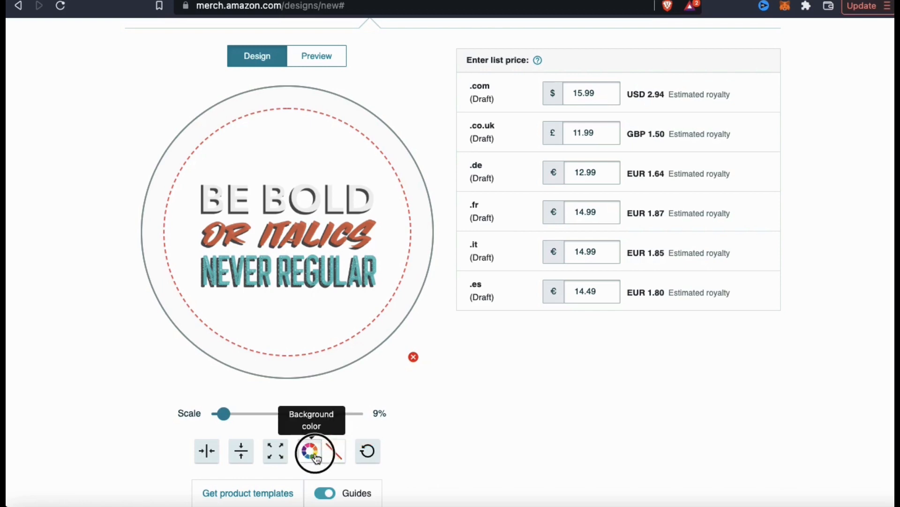
click(376, 405)
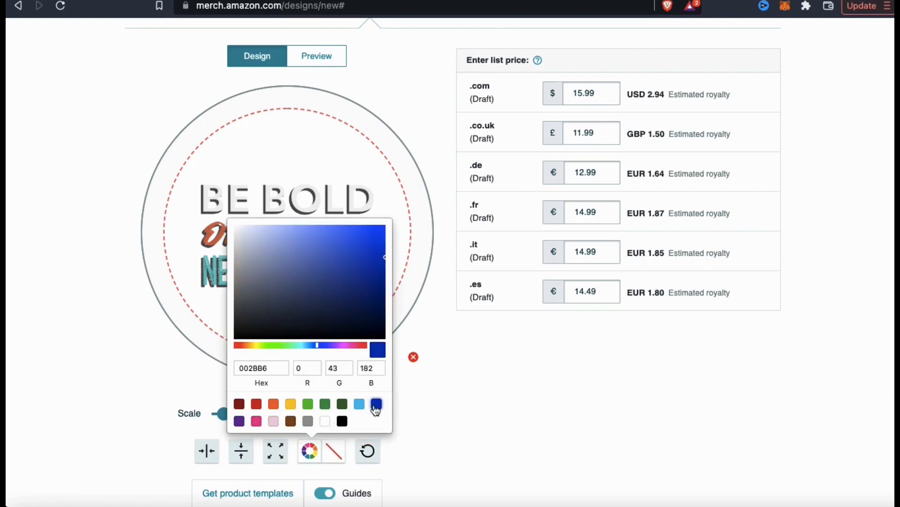
mouse_move(381, 282)
mouse_down()
mouse_move(358, 284)
mouse_move(372, 282)
mouse_up()
click(489, 355)
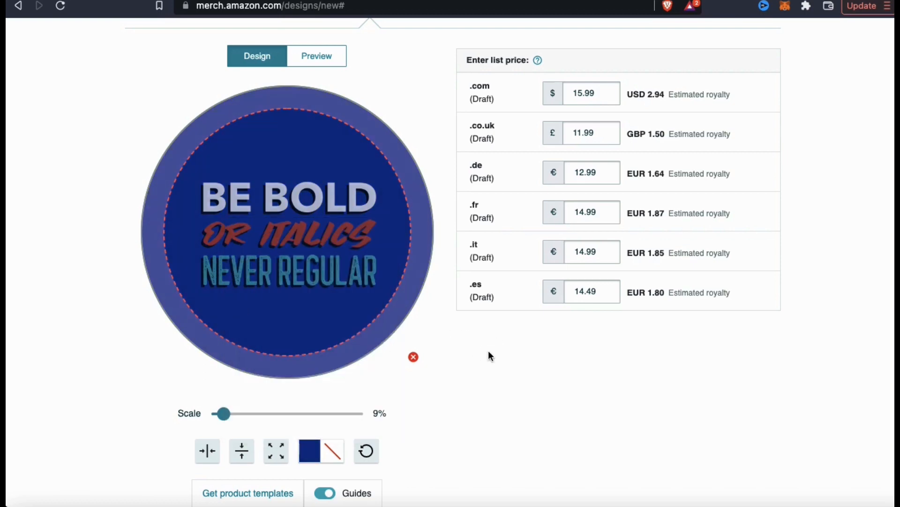
scroll(489, 353, down, 1)
scroll(488, 352, up, 6)
click(381, 256)
In the iPhone cases' details, shrink the artwork slightly, center it horizontally and apply a dark gray background color
click(540, 249)
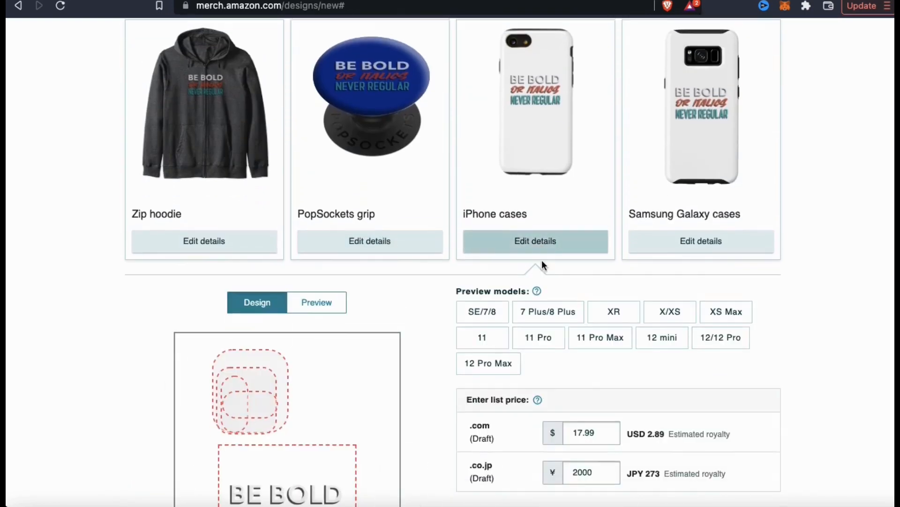
scroll(432, 362, down, 5)
click(326, 296)
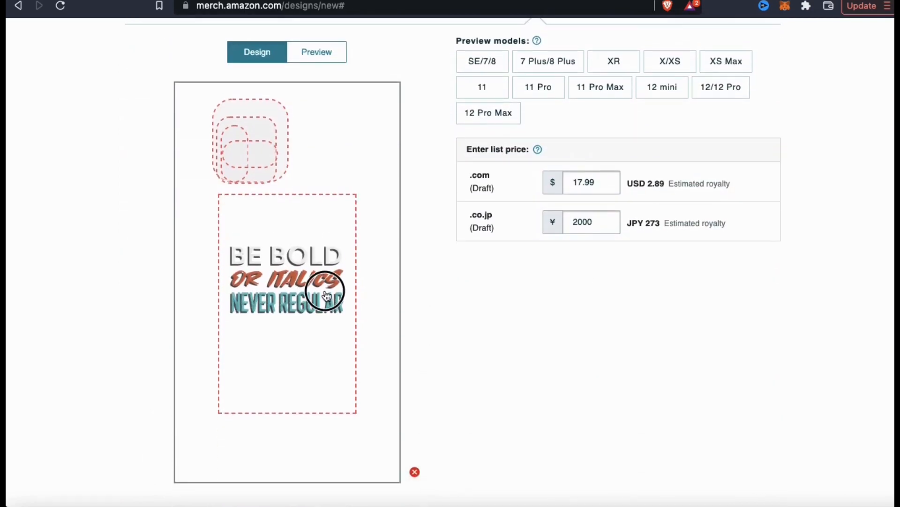
scroll(328, 328, down, 2)
click(254, 426)
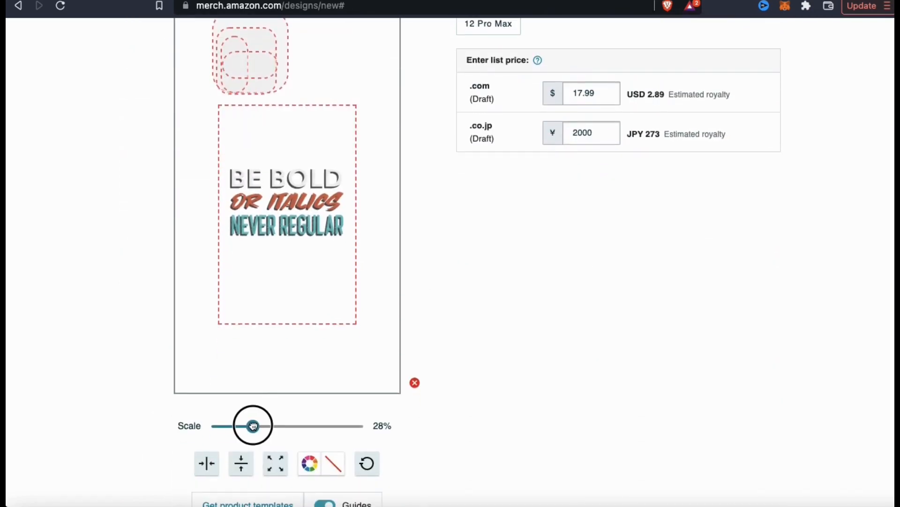
click(207, 463)
click(310, 463)
click(239, 326)
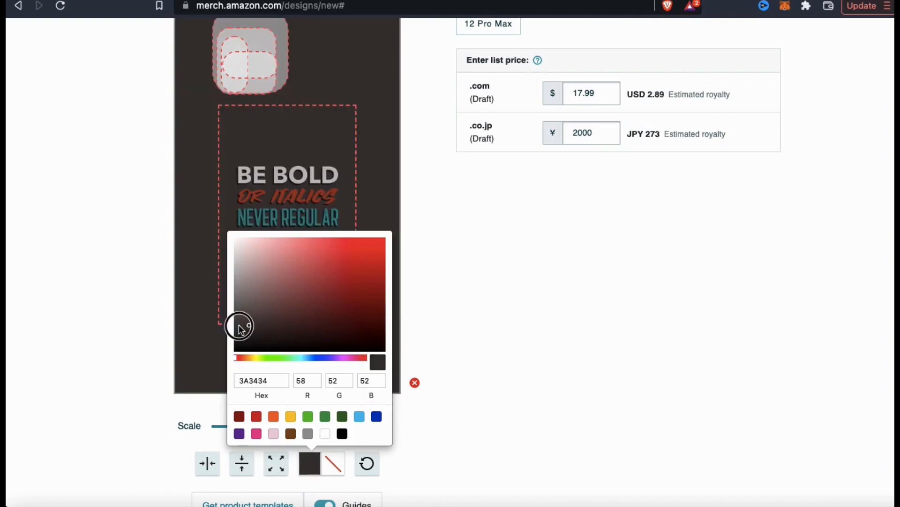
Adjust the throw pillows' artwork position, apply a dark blue background color and close the product's details
click(333, 300)
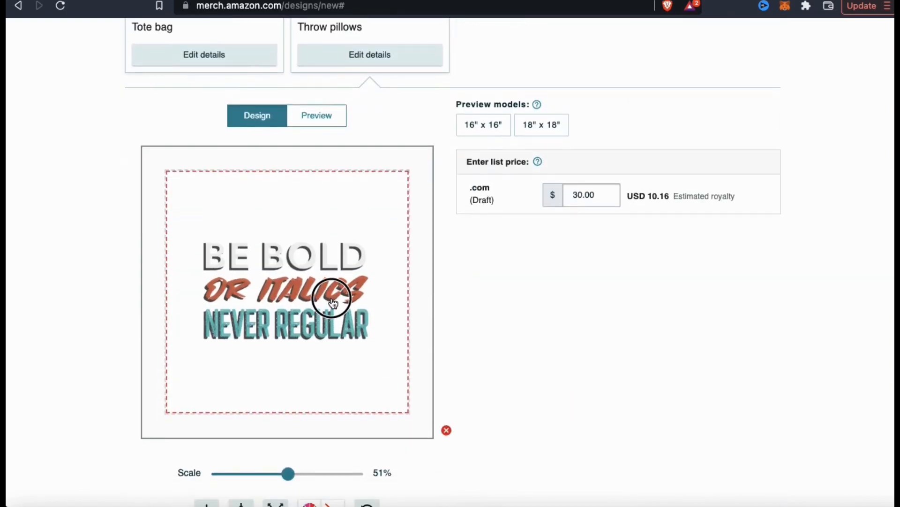
scroll(468, 365, down, 3)
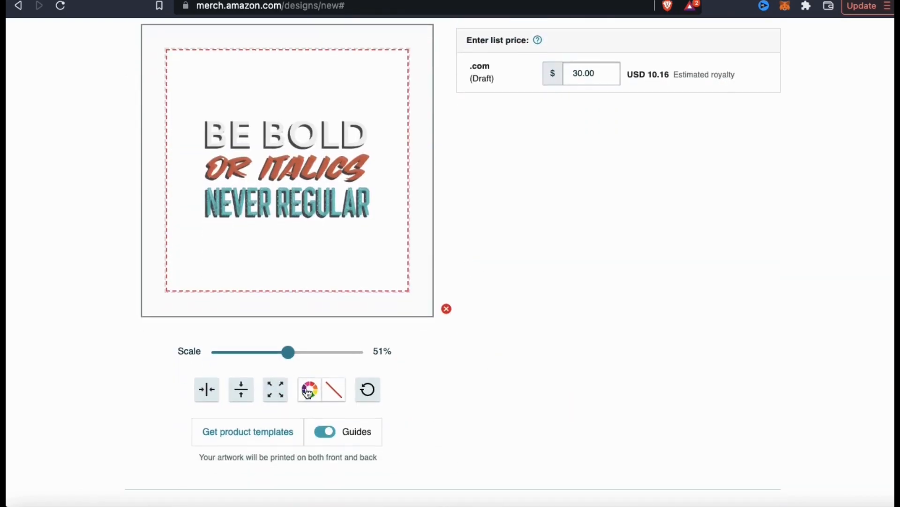
click(308, 392)
click(334, 282)
click(385, 191)
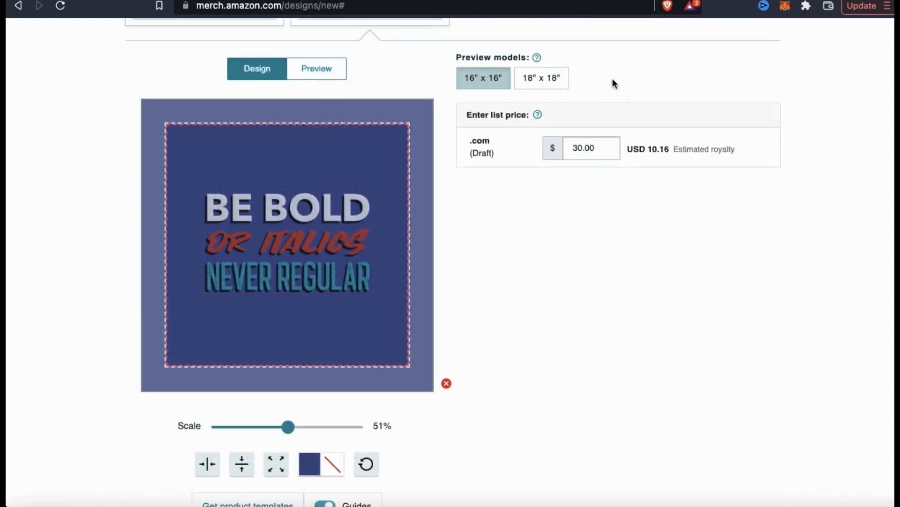
scroll(615, 83, up, 6)
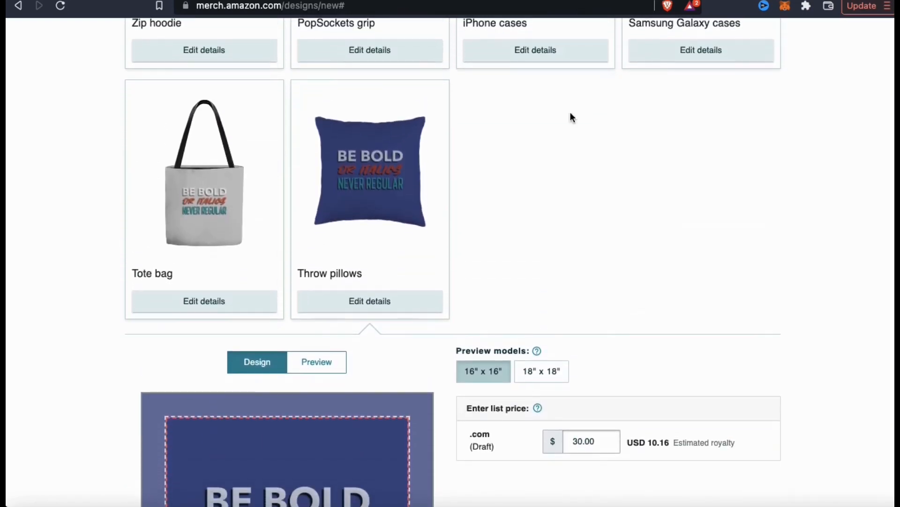
click(378, 303)
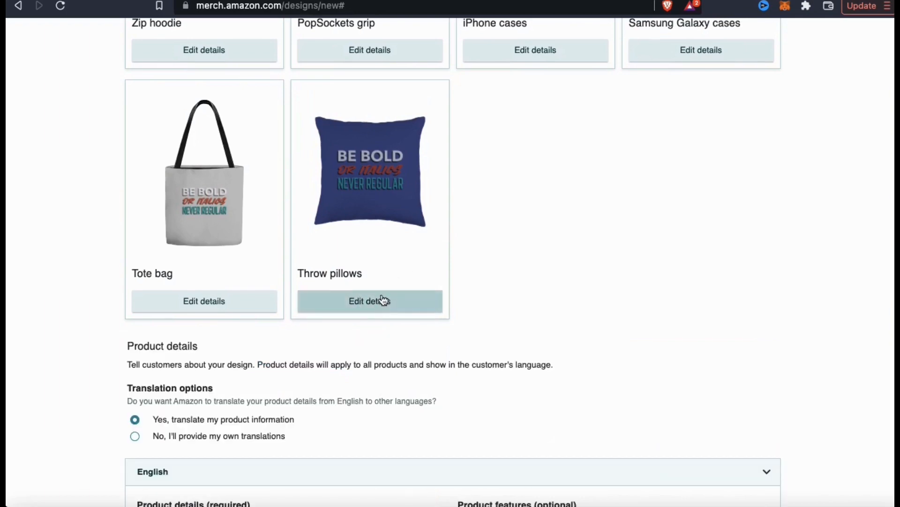
Review the mockups of all products, from the standard t-shirt down to the throw pillows
scroll(507, 251, up, 12)
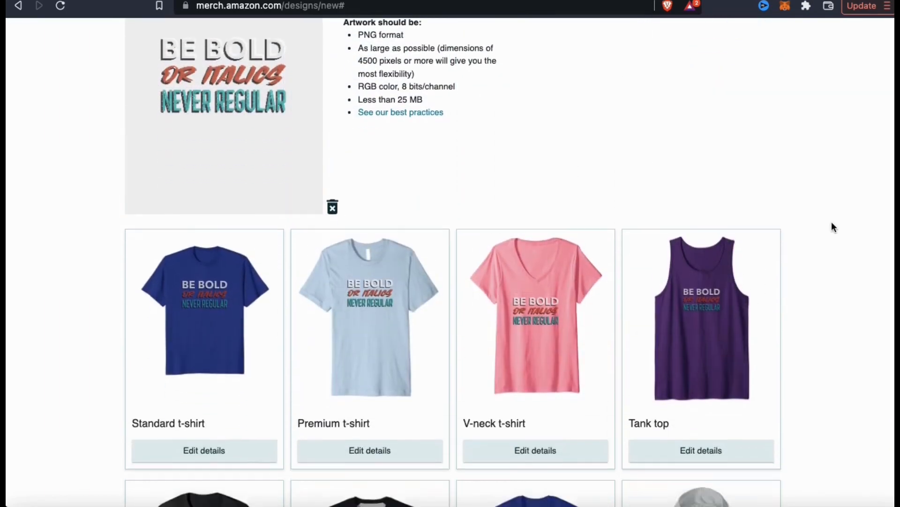
scroll(833, 227, down, 4)
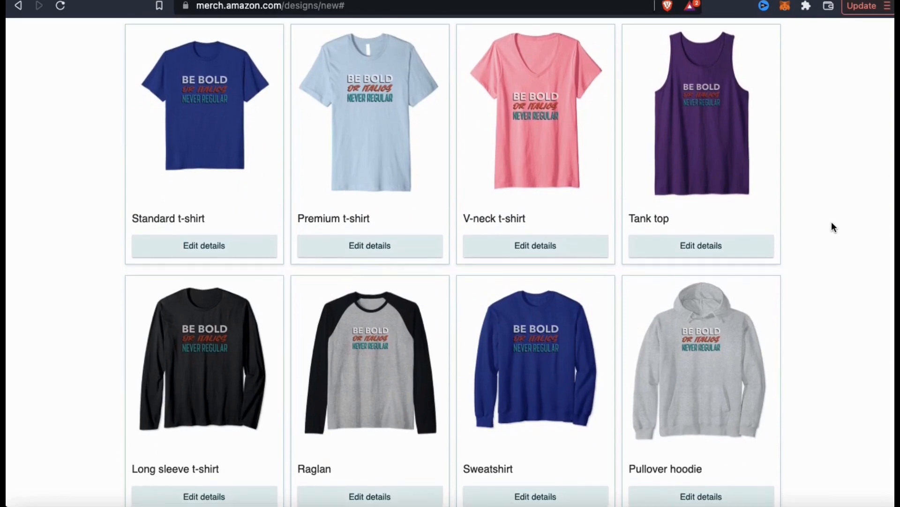
scroll(833, 227, down, 5)
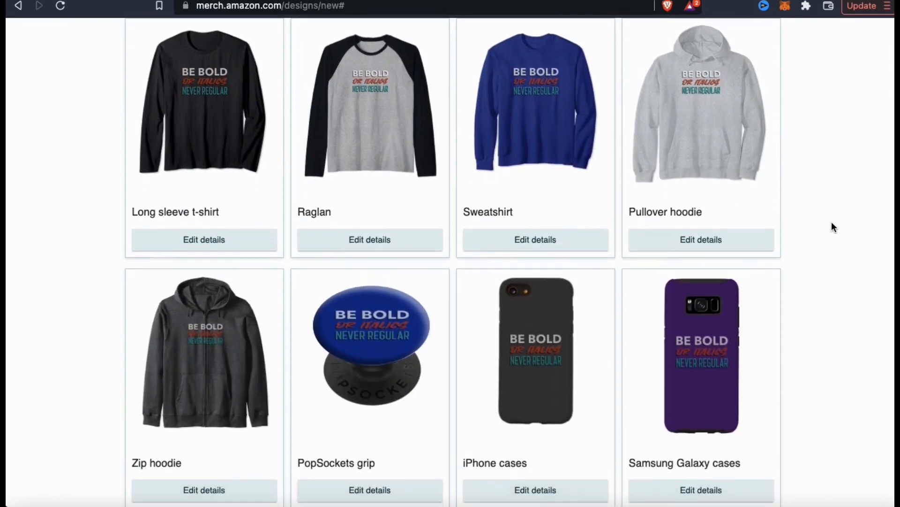
scroll(833, 227, down, 5)
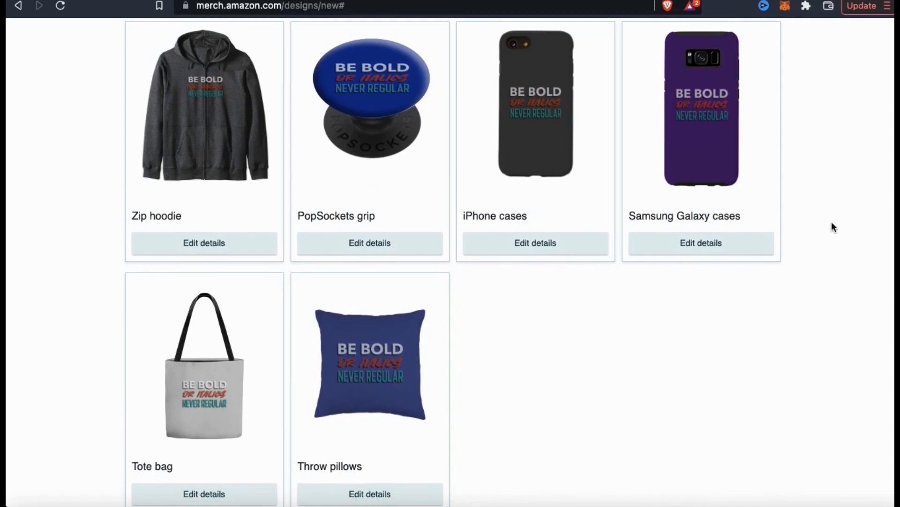
Examine the English product details form, including the naming instructions and the design title's character limits
scroll(496, 284, down, 8)
scroll(496, 285, down, 3)
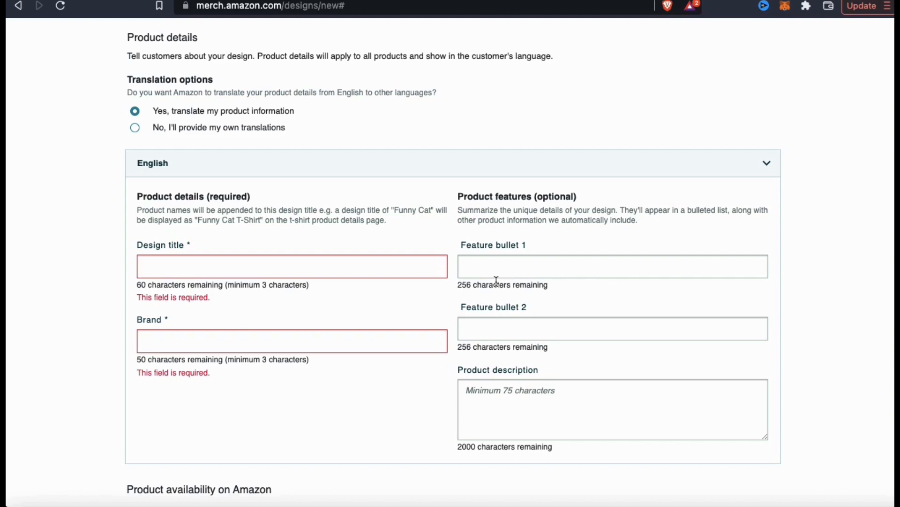
scroll(496, 280, down, 3)
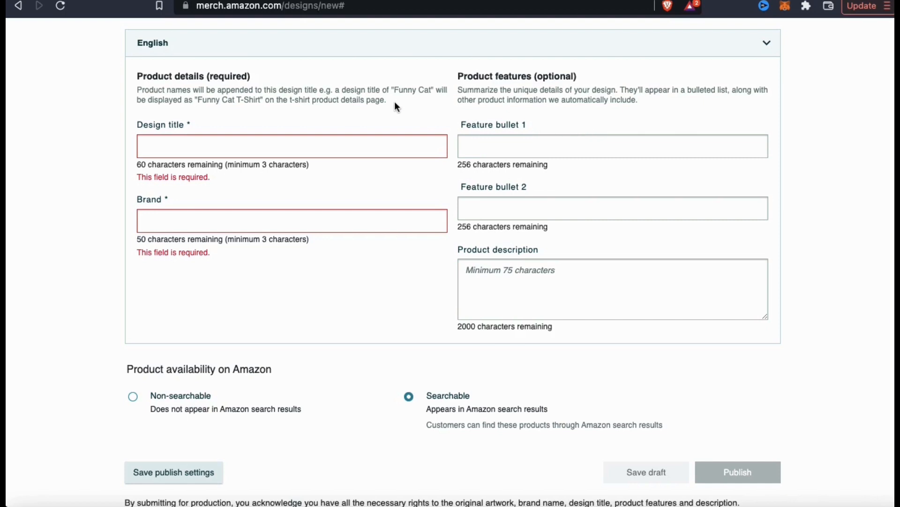
drag(390, 101, 138, 89)
click(116, 101)
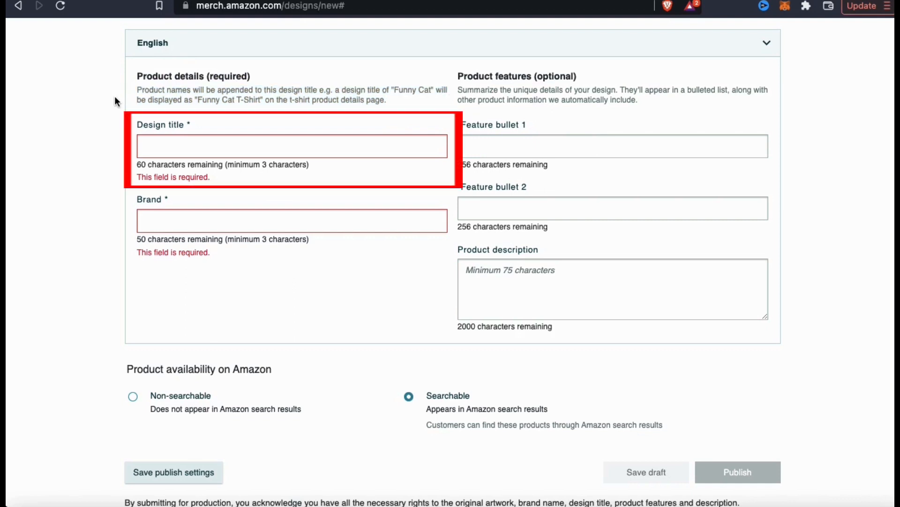
drag(135, 164, 311, 165)
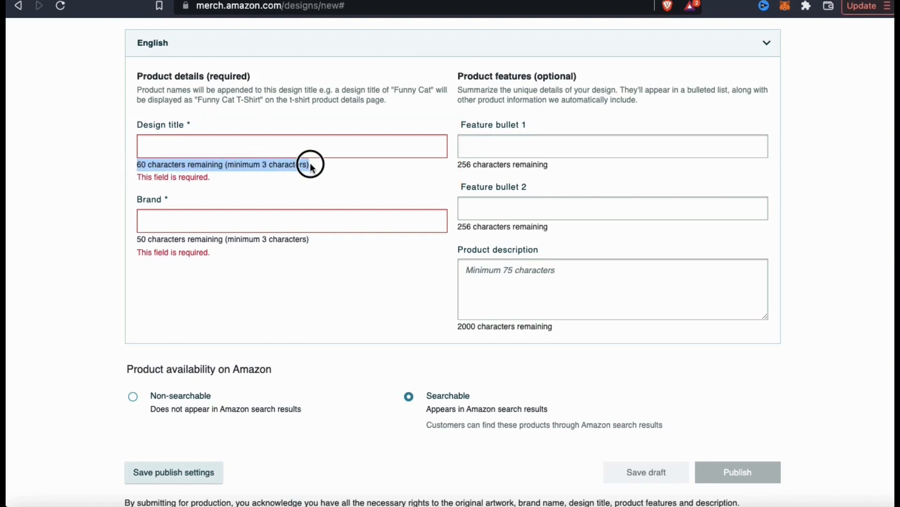
click(329, 169)
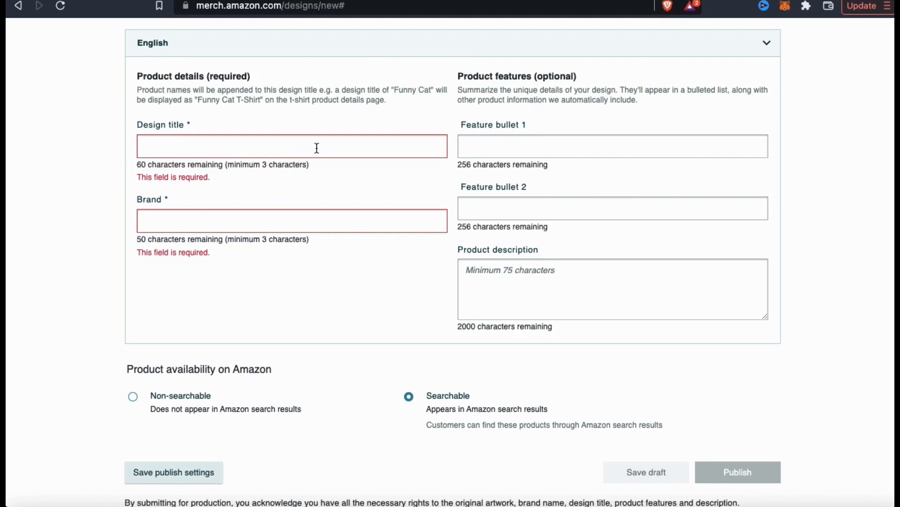
Enter "Be Bold or Italics, Never Regular" as the design title and "Quantum Designs" as the brand
text(Be Bold or Italics, Never Regular)
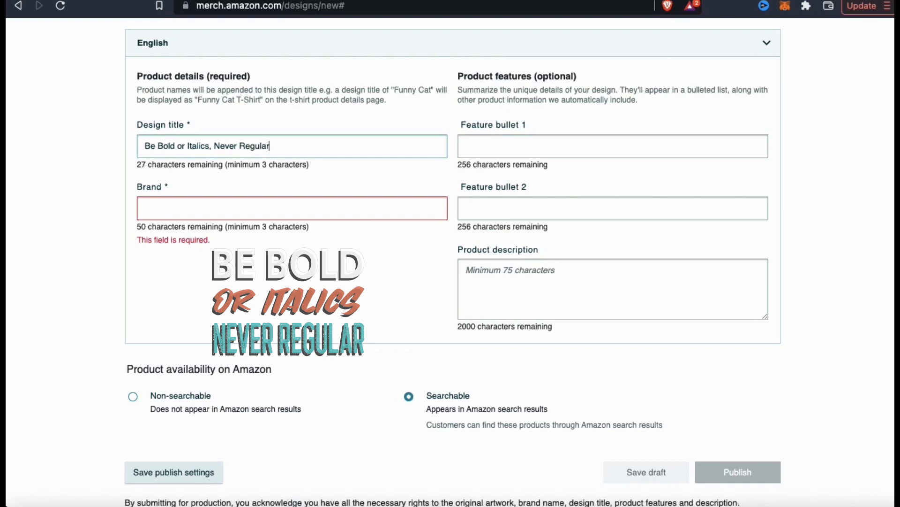
click(323, 185)
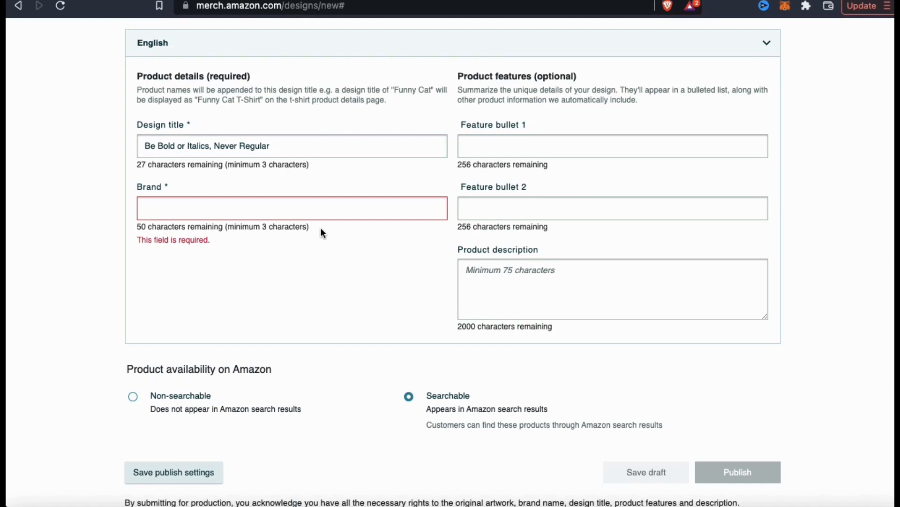
click(311, 213)
text(Quantum Designss)
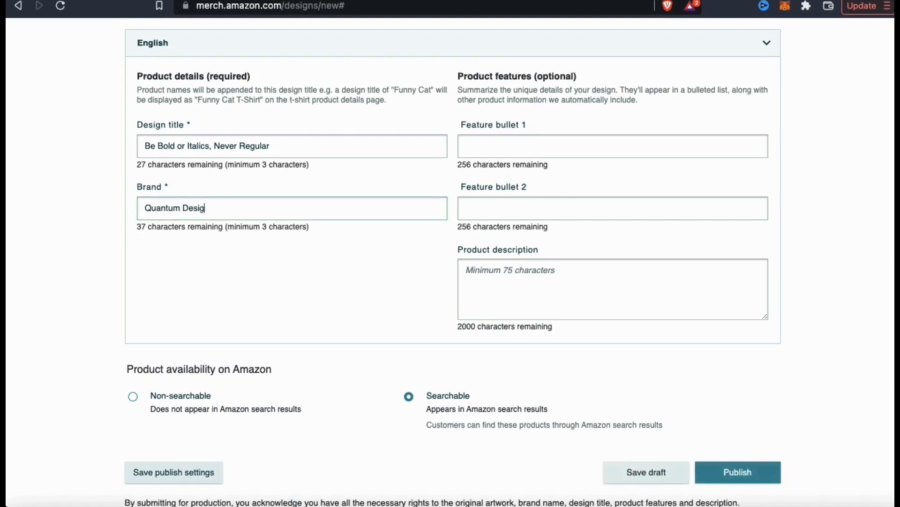
key(BackSpace)
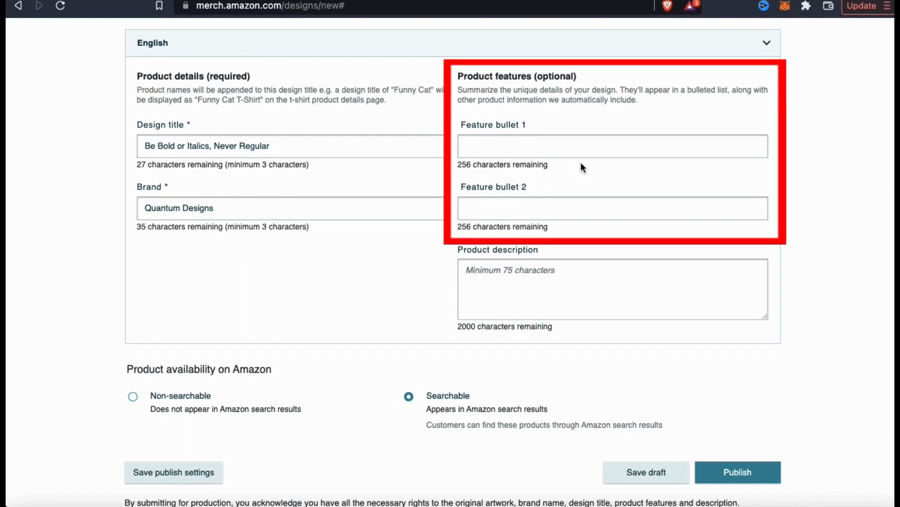
Fill in feature bullet 1 for bold, brave people with style and feature bullet 2 for entrepreneurs, writers, designers, authors, digital artists and creative imaginations
drag(459, 164, 579, 168)
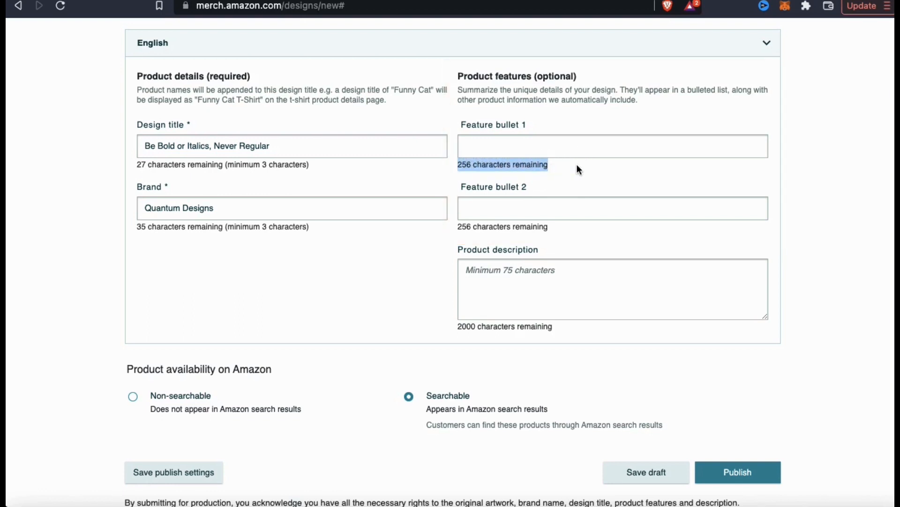
click(577, 165)
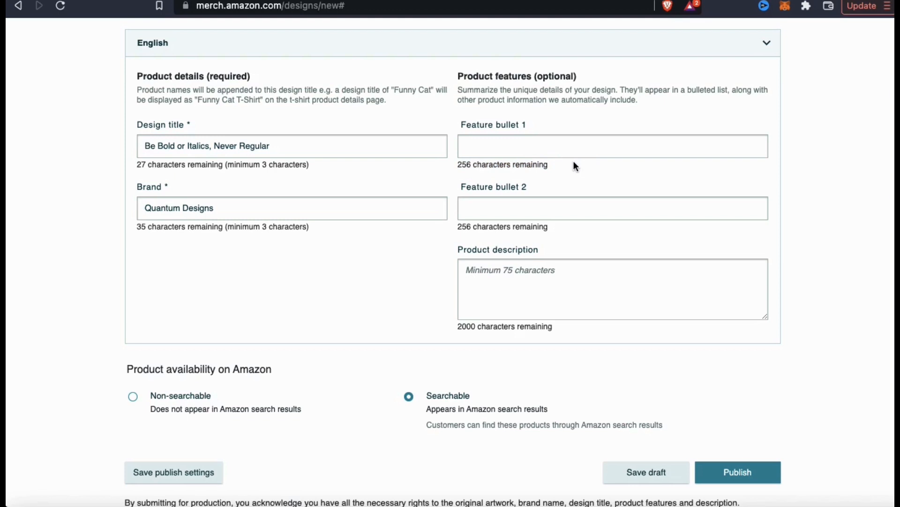
click(522, 146)
text(The )
text(design is mad)
text(e f)
text(reative im)
text(agination!)
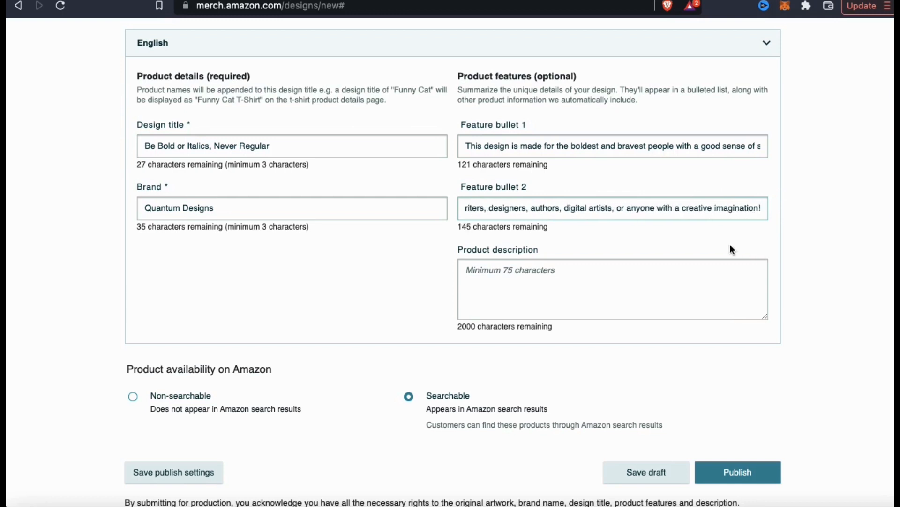
click(712, 241)
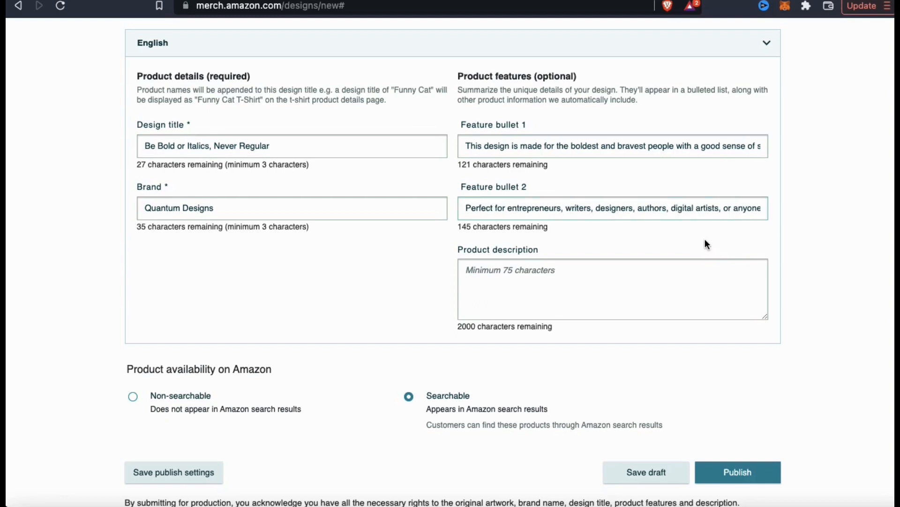
Write a product description asking "Are you a designer or writer with a bold spirit?" and ending "or just being bold!", and enlarge its text box
click(623, 275)
text(Are)
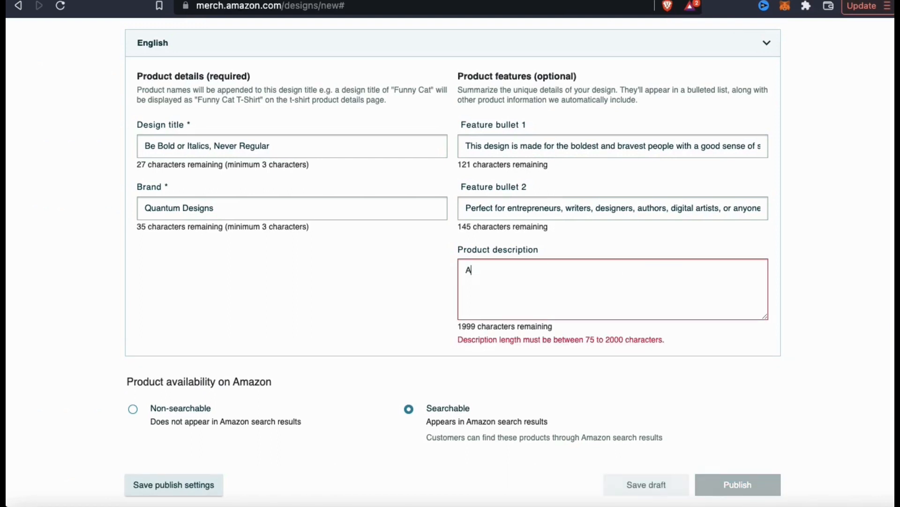
text( you a designer)
text( o)
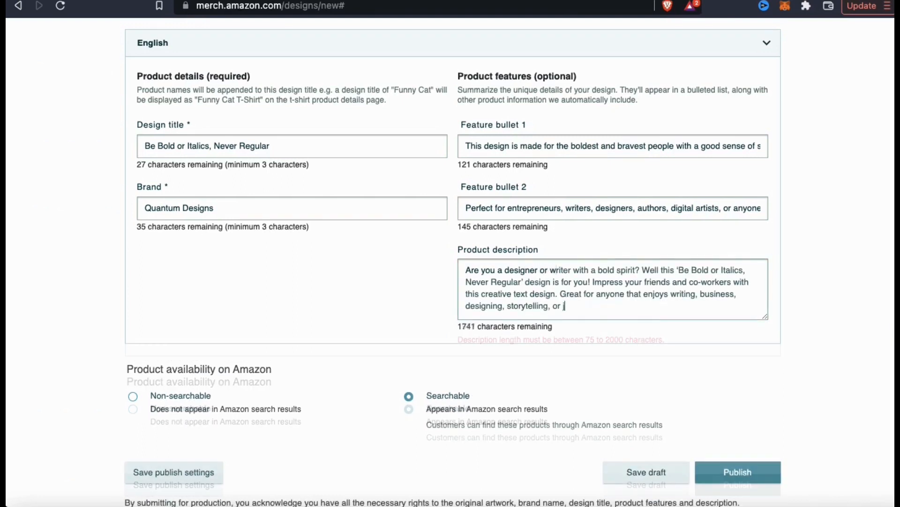
text(ust )
text(being)
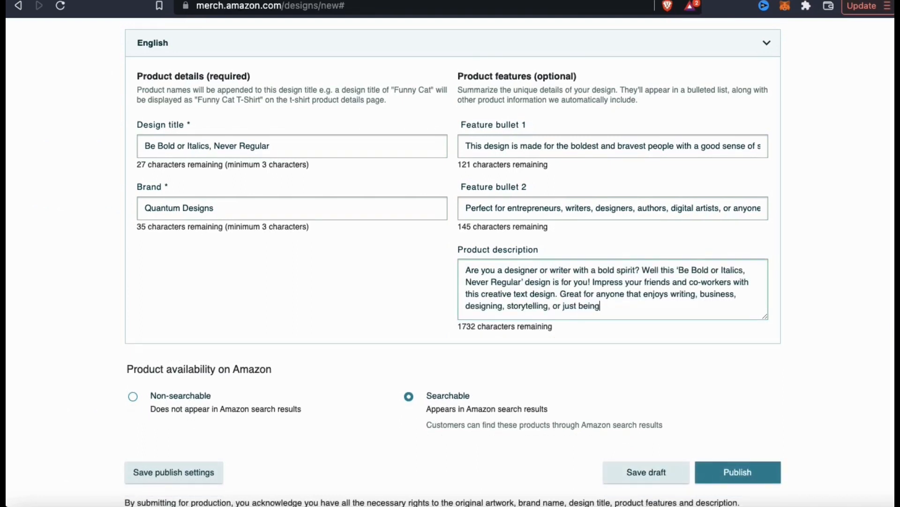
text( bold!)
drag(766, 318, 765, 349)
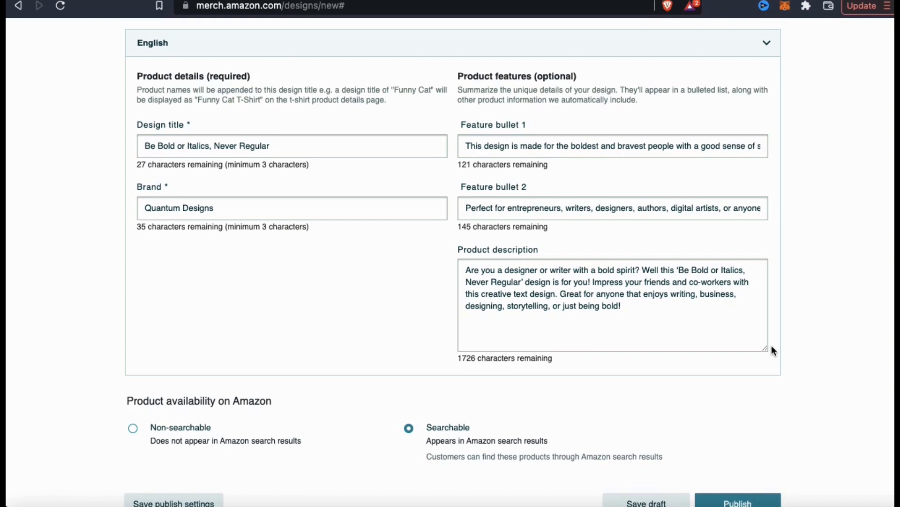
Examine which product settings the Save publish settings option remembers, and cancel without saving them
scroll(772, 347, down, 5)
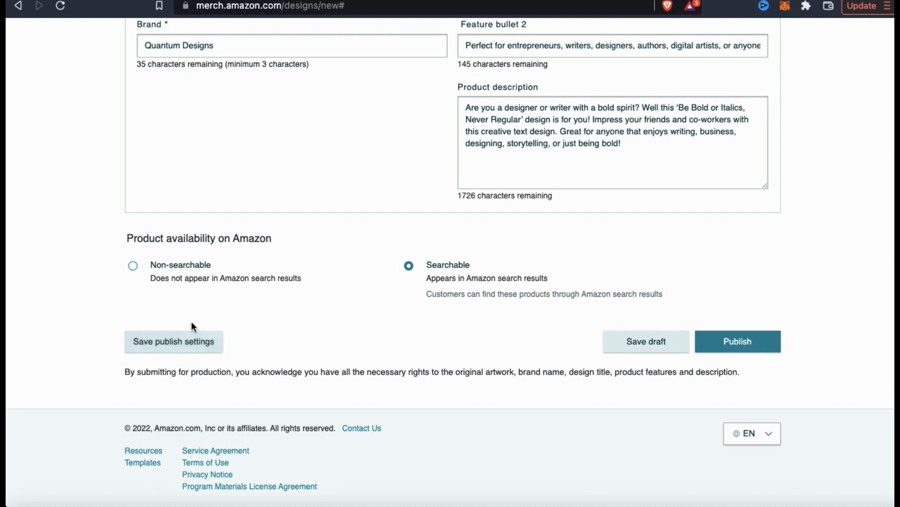
click(183, 350)
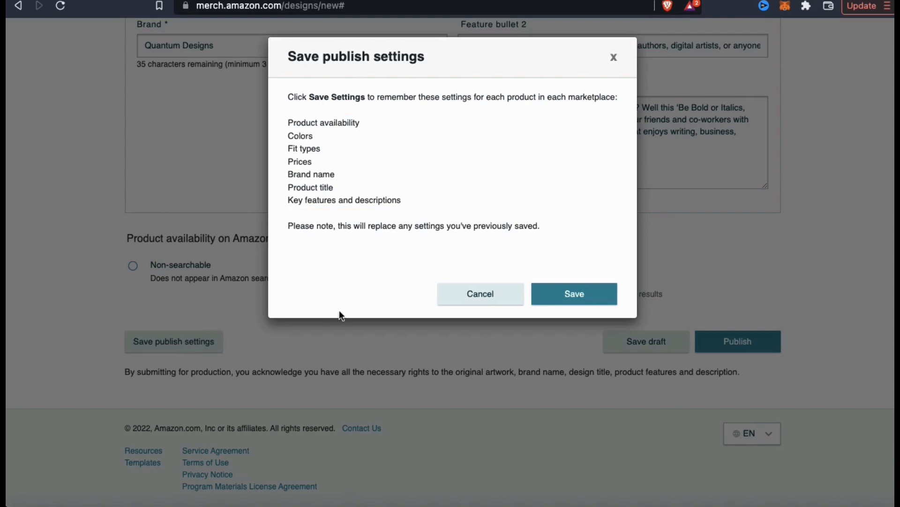
click(469, 295)
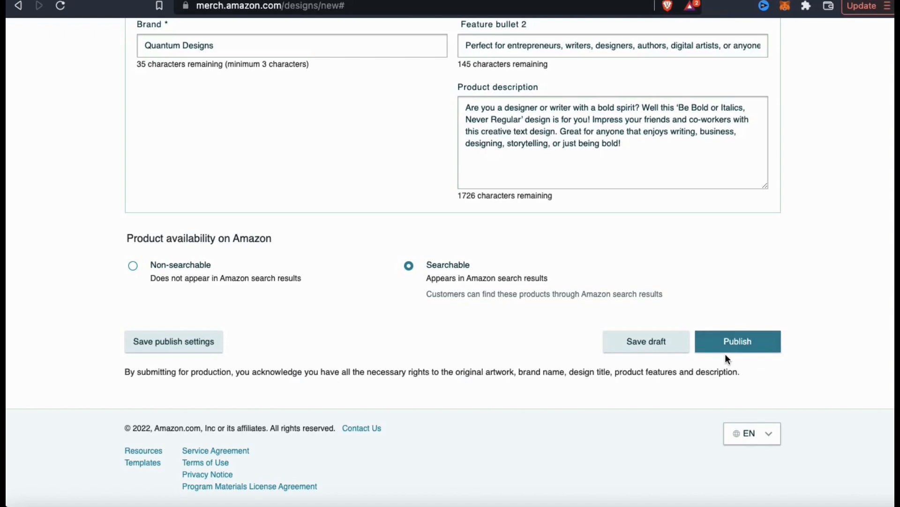
Publish the design as searchable on all listed products and read the submission summary and translation notice
click(739, 349)
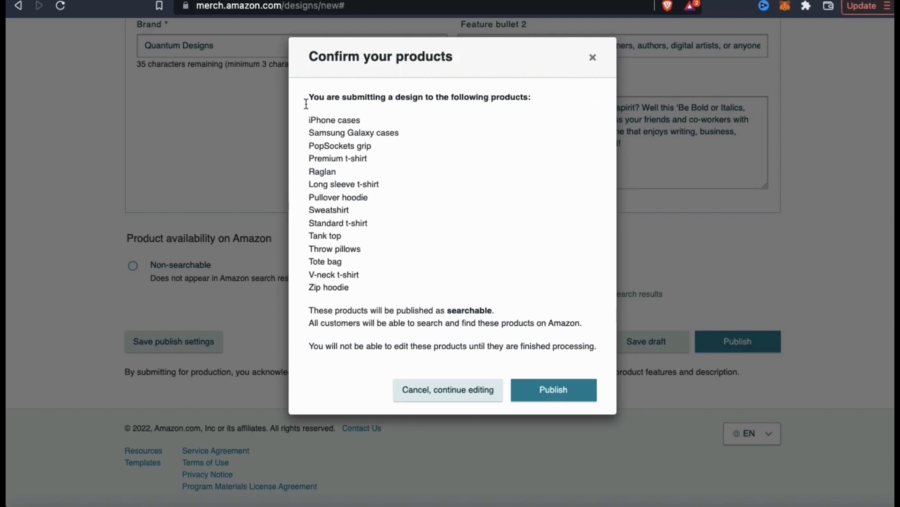
click(553, 391)
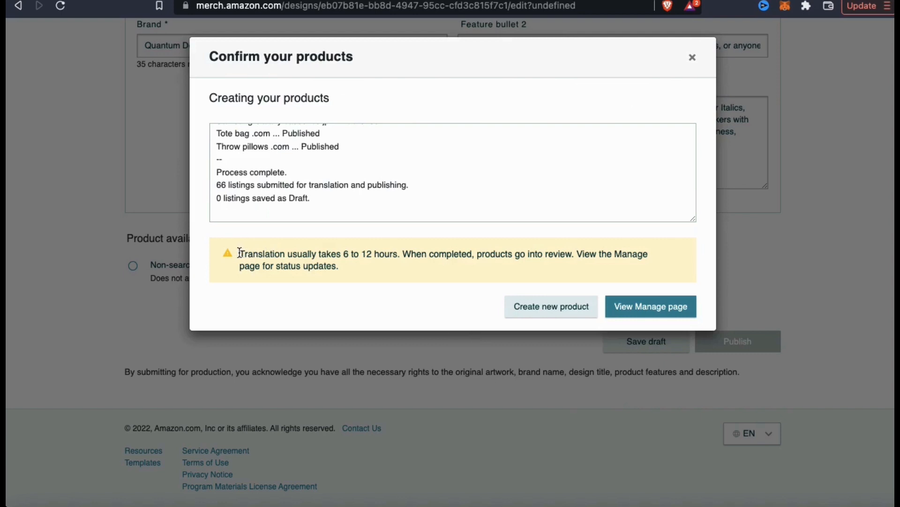
drag(240, 252, 411, 268)
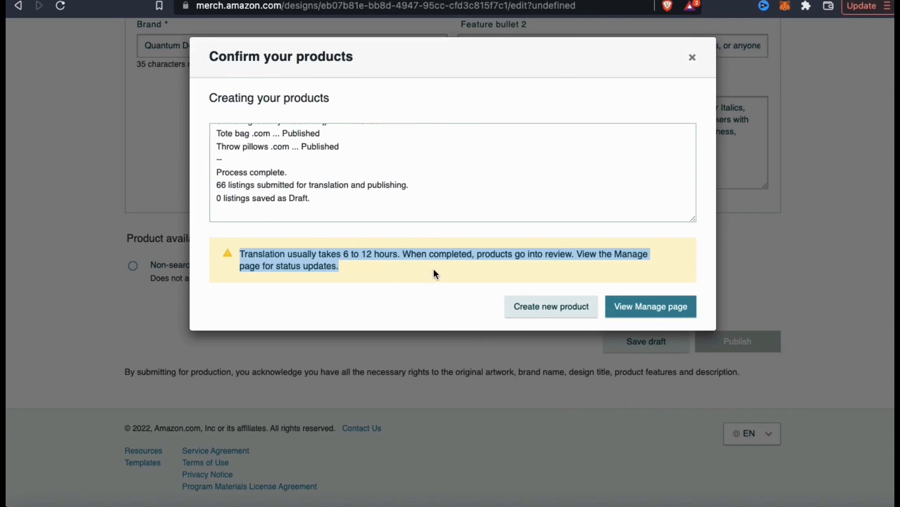
click(434, 271)
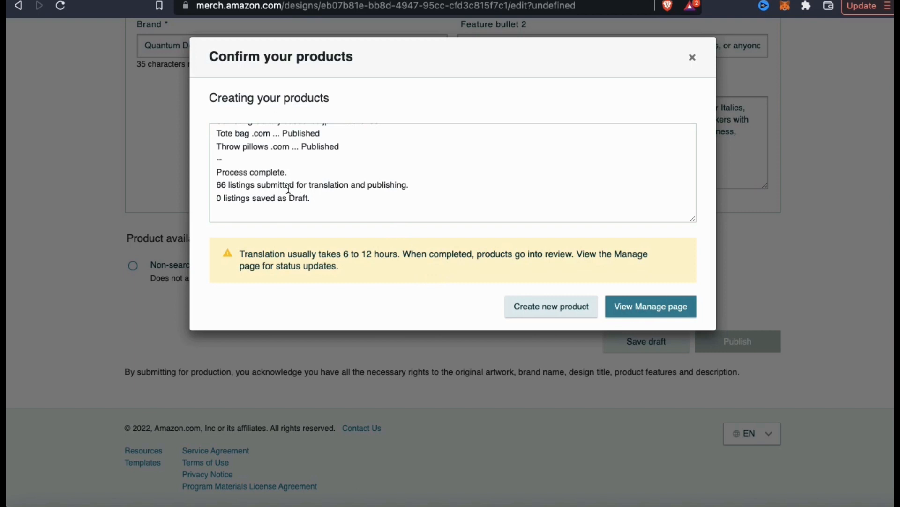
drag(216, 184, 408, 181)
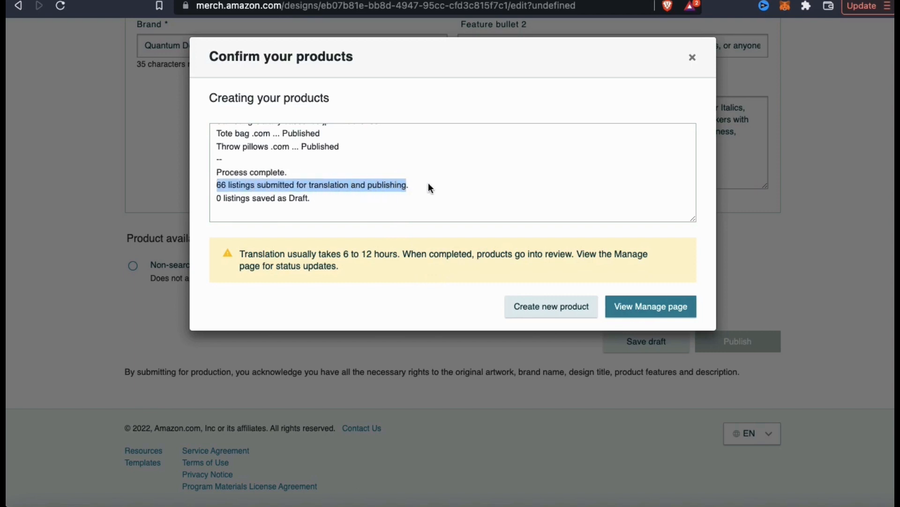
click(426, 182)
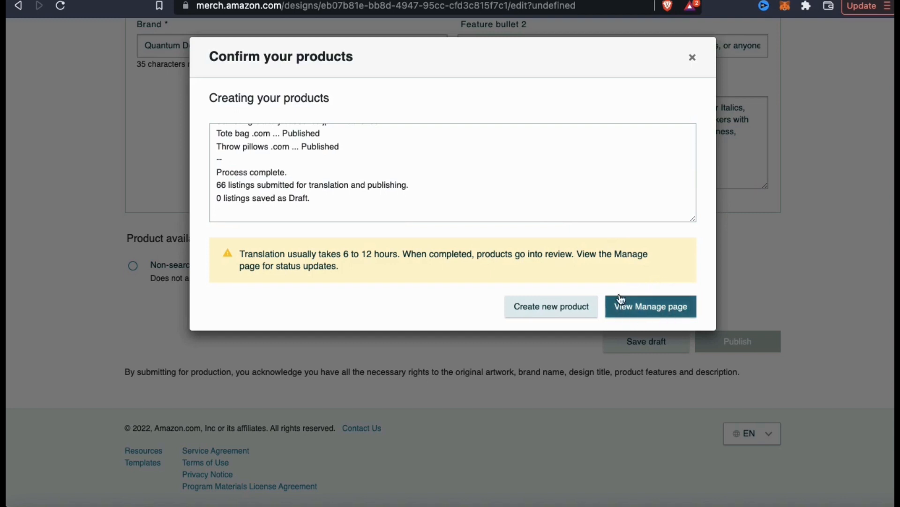
Open the Manage products page and review the status of the listings matching "be bold"
click(654, 312)
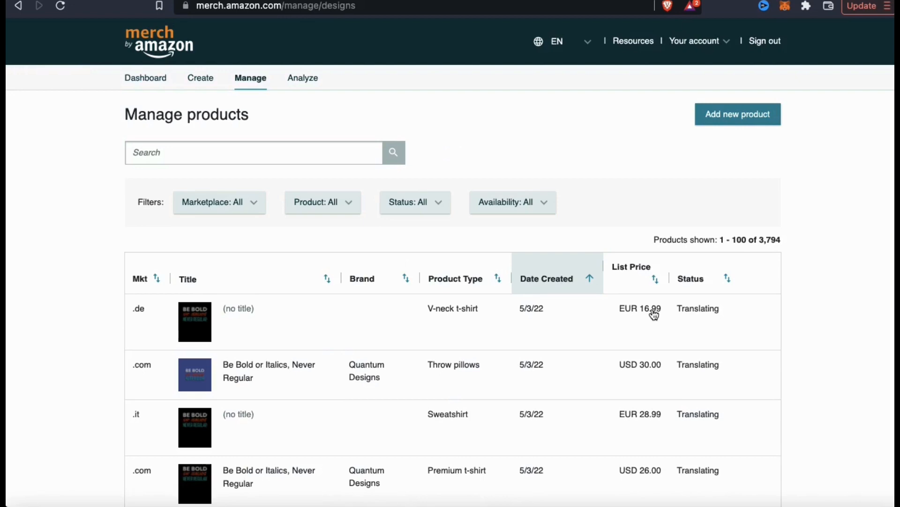
scroll(811, 308, down, 5)
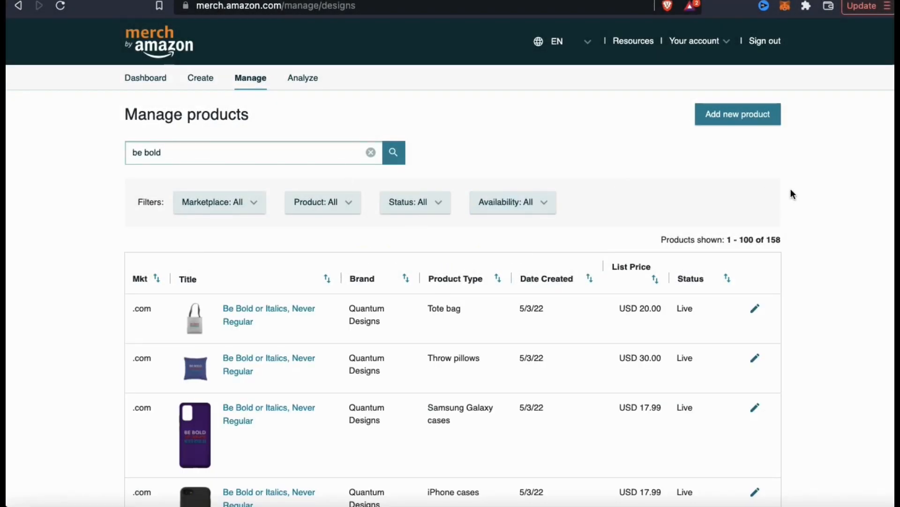
scroll(791, 189, down, 5)
scroll(792, 195, down, 1)
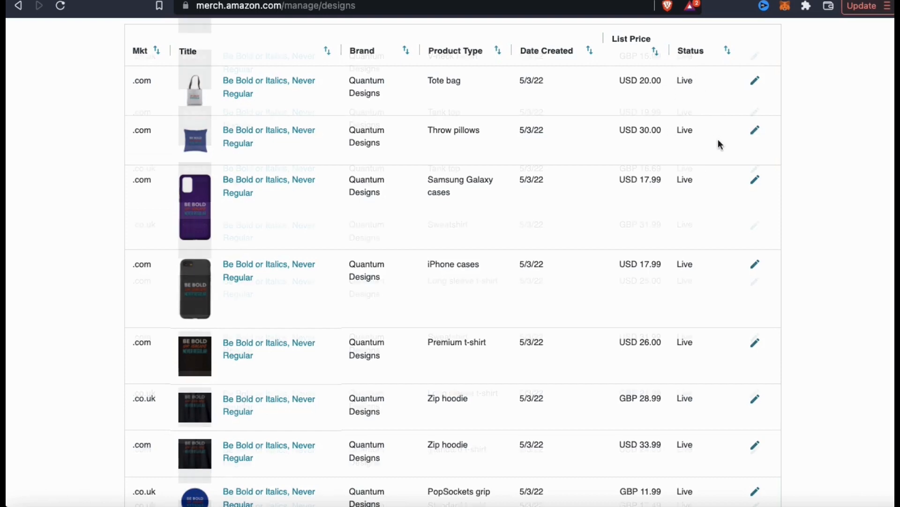
scroll(291, 454, down, 12)
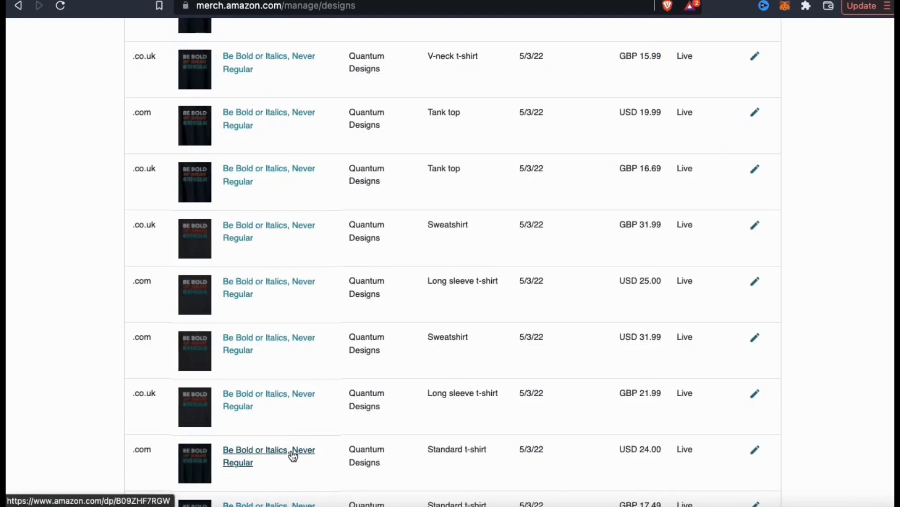
Open the standard t-shirt's .com listing on Amazon and examine its title, color options, feature bullets and product description
click(293, 454)
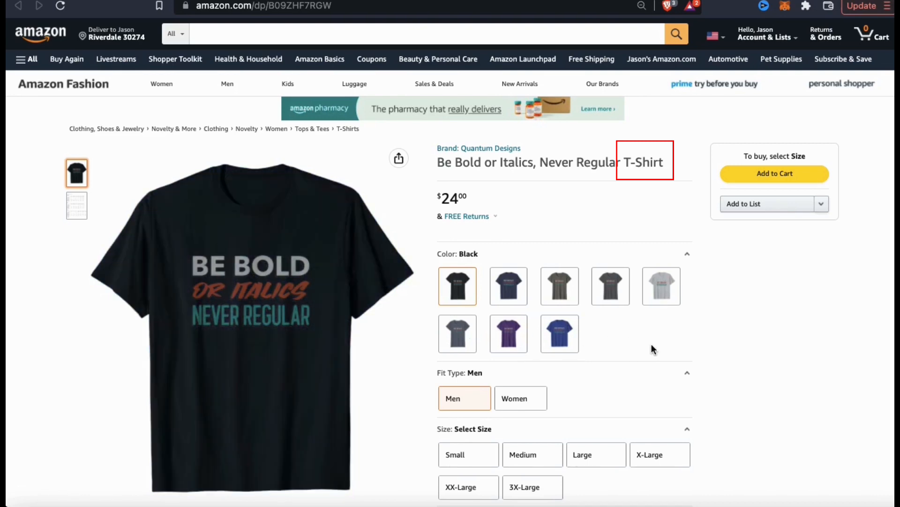
scroll(652, 344, down, 3)
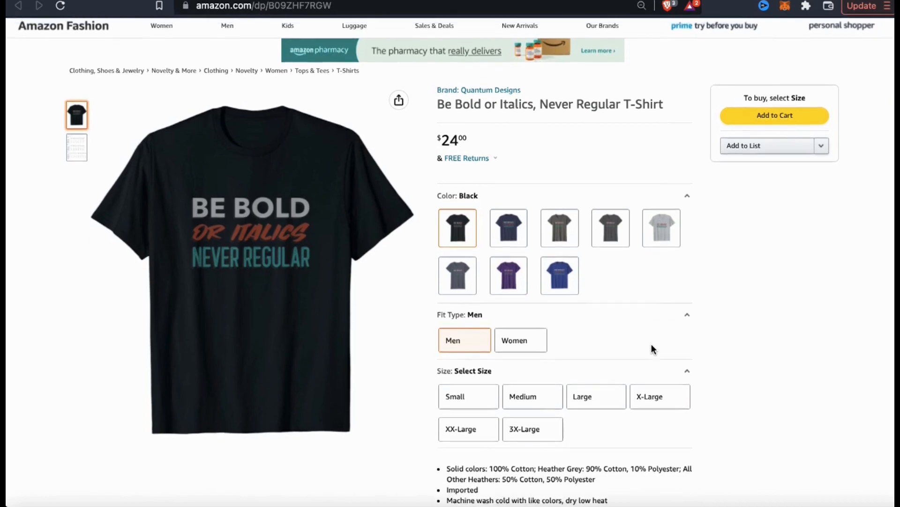
scroll(651, 345, down, 4)
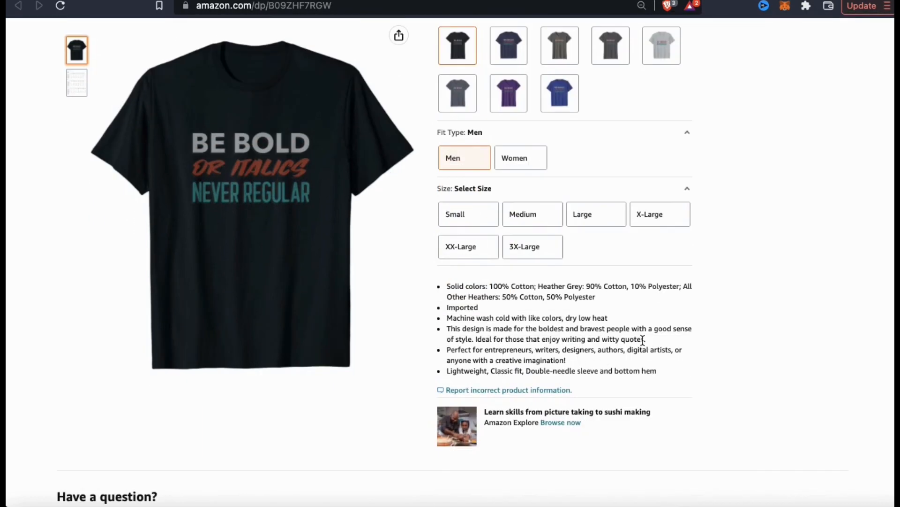
drag(645, 340, 484, 325)
scroll(712, 371, down, 5)
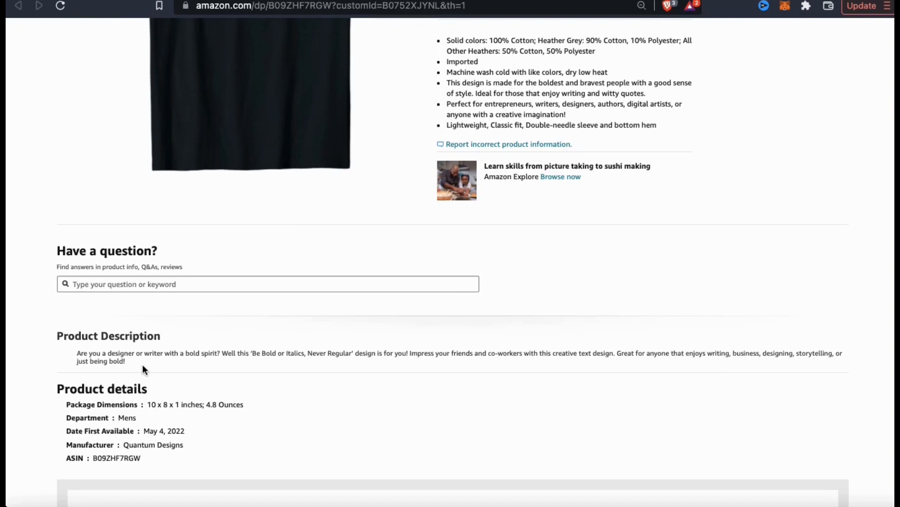
drag(133, 362, 75, 353)
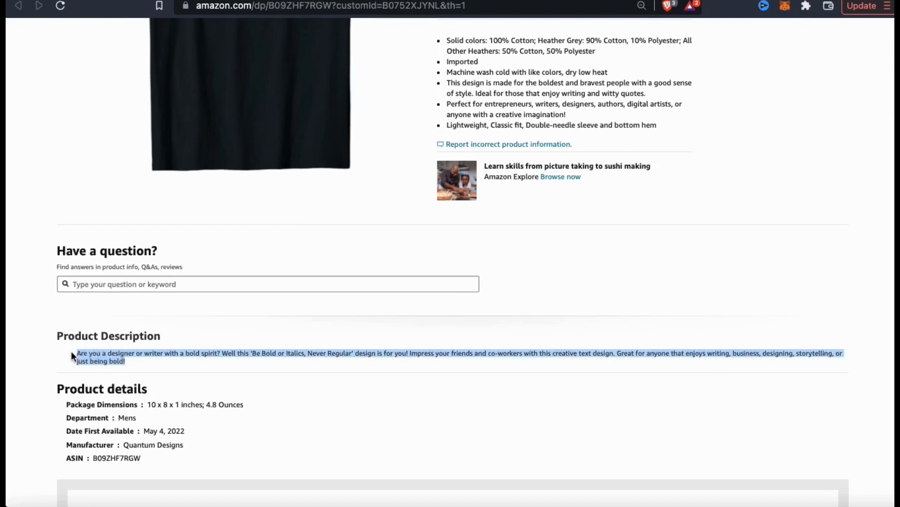
click(55, 350)
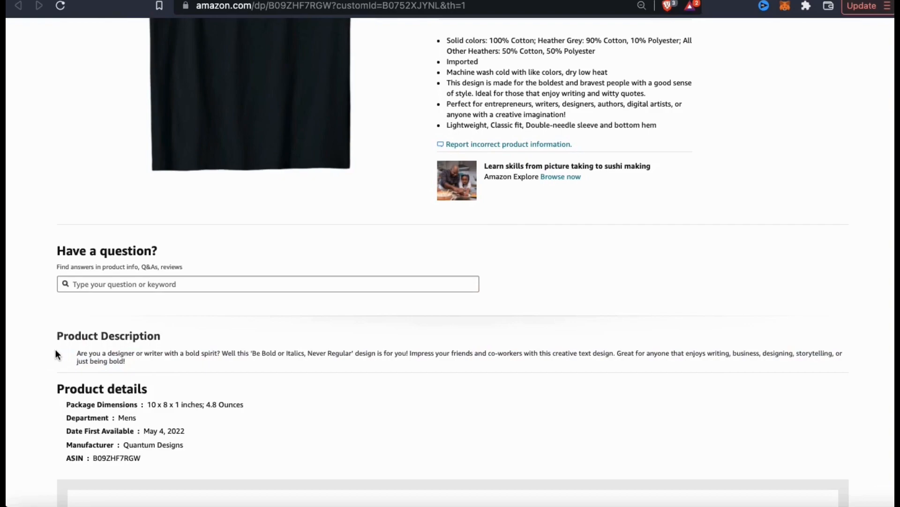